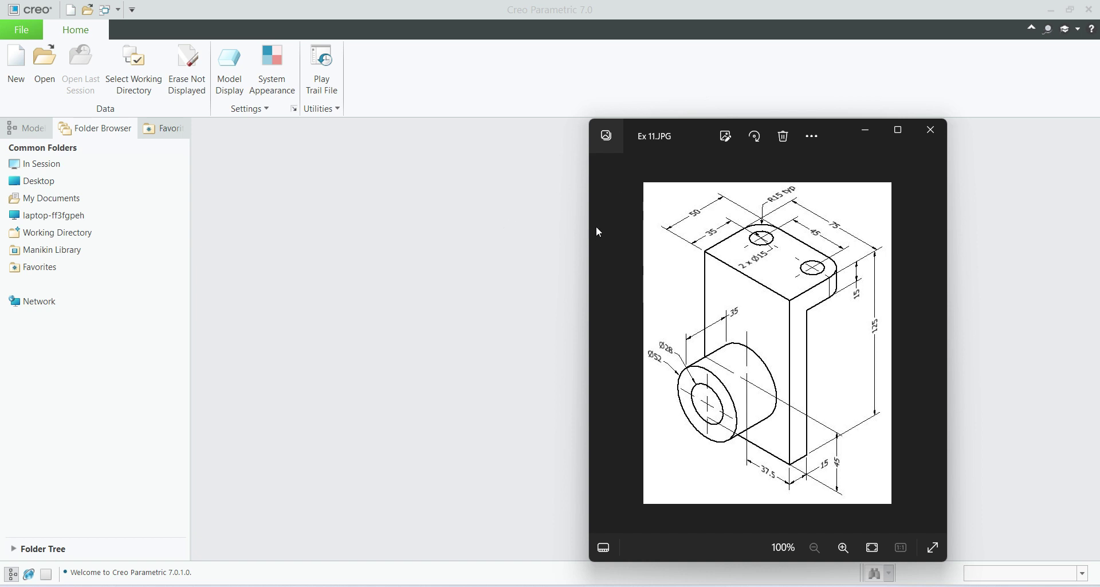
Put the reference drawing away and begin a new solid part with the file name Ex10
{"action": "left_click", "coordinate": [497, 272]}
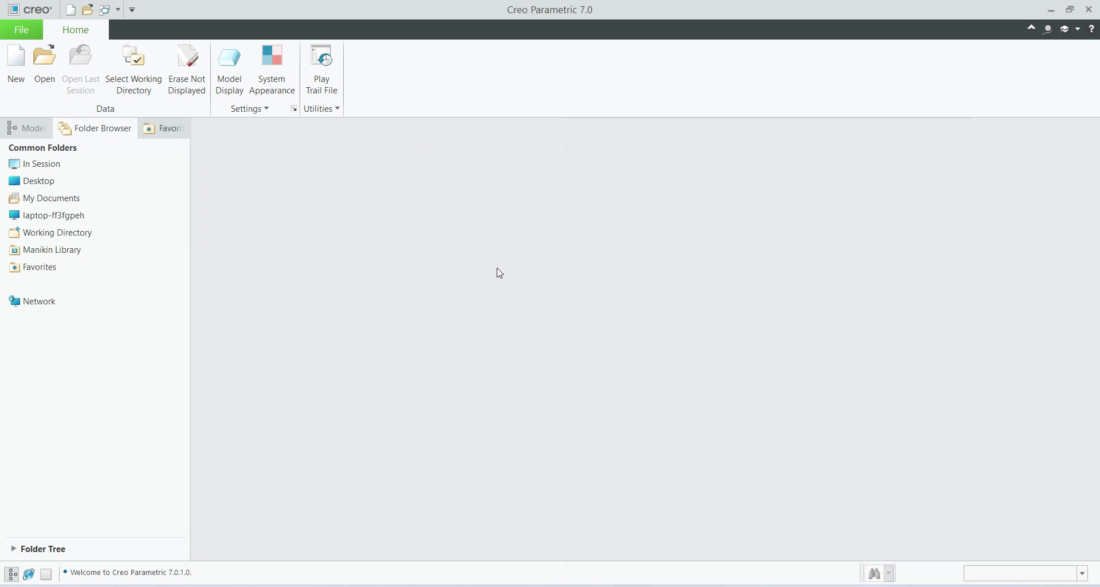
{"action": "left_click", "coordinate": [16, 67]}
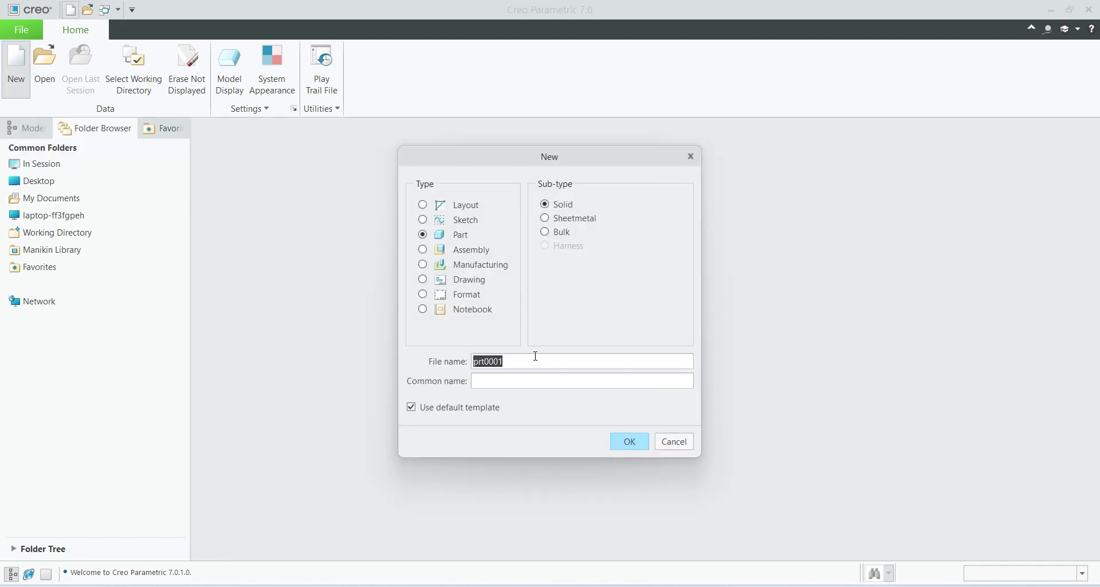
{"action": "key", "text": "Caps_Lock"}
{"action": "type", "text": "e"}
{"action": "key", "text": "Caps_Lock"}
{"action": "type", "text": "X"}
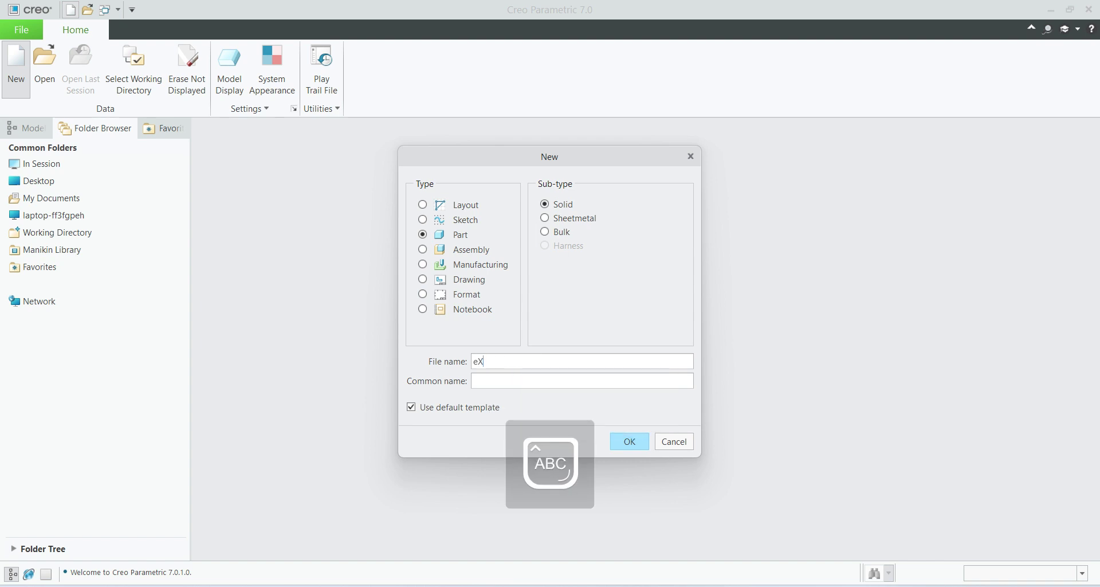
{"action": "key", "text": "BackSpace"}
{"action": "key", "text": "BackSpace"}
{"action": "type", "text": "E"}
{"action": "key", "text": "Caps_Lock"}
{"action": "left_click", "coordinate": [489, 361]}
{"action": "key", "text": "BackSpace"}
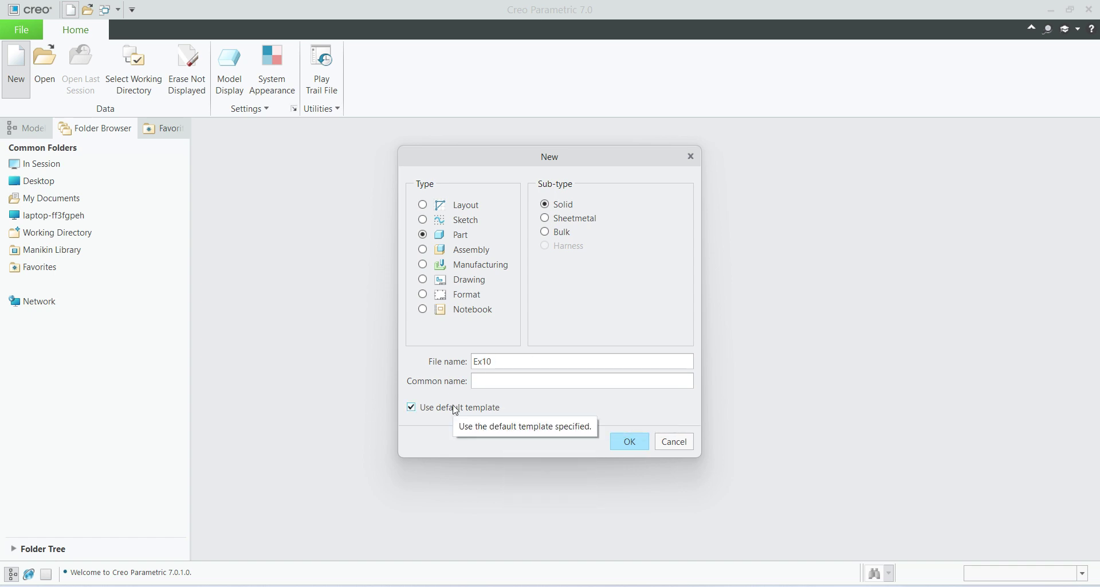
Turn off the default template and create the part from the mmns_part_solid_abs template
{"action": "left_click", "coordinate": [411, 408]}
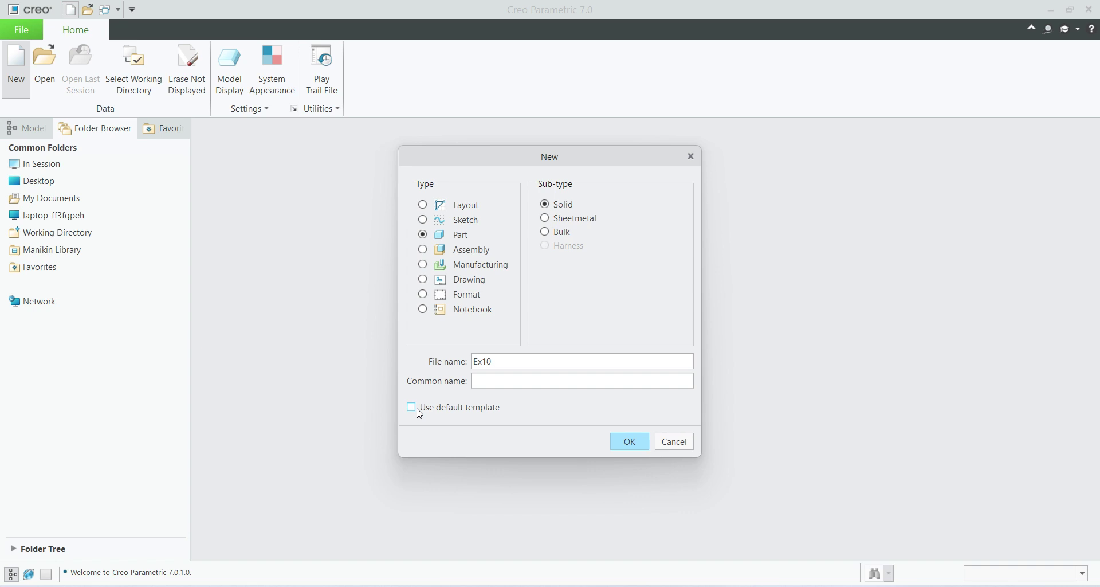
{"action": "left_click", "coordinate": [638, 441]}
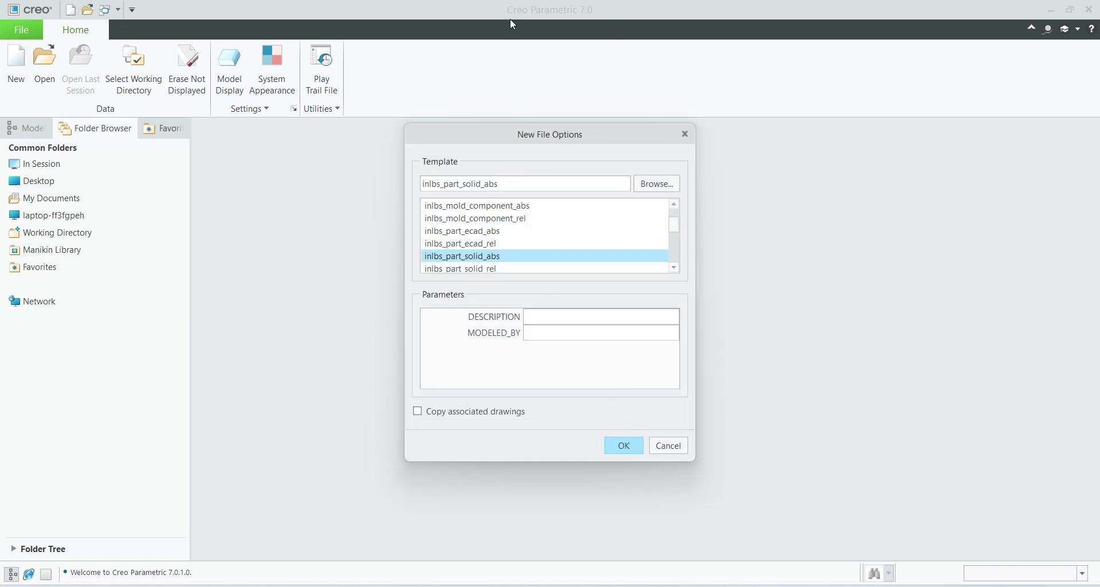
{"action": "left_click", "coordinate": [472, 21]}
{"action": "scroll", "coordinate": [488, 261], "scroll_direction": "down", "scroll_amount": 3}
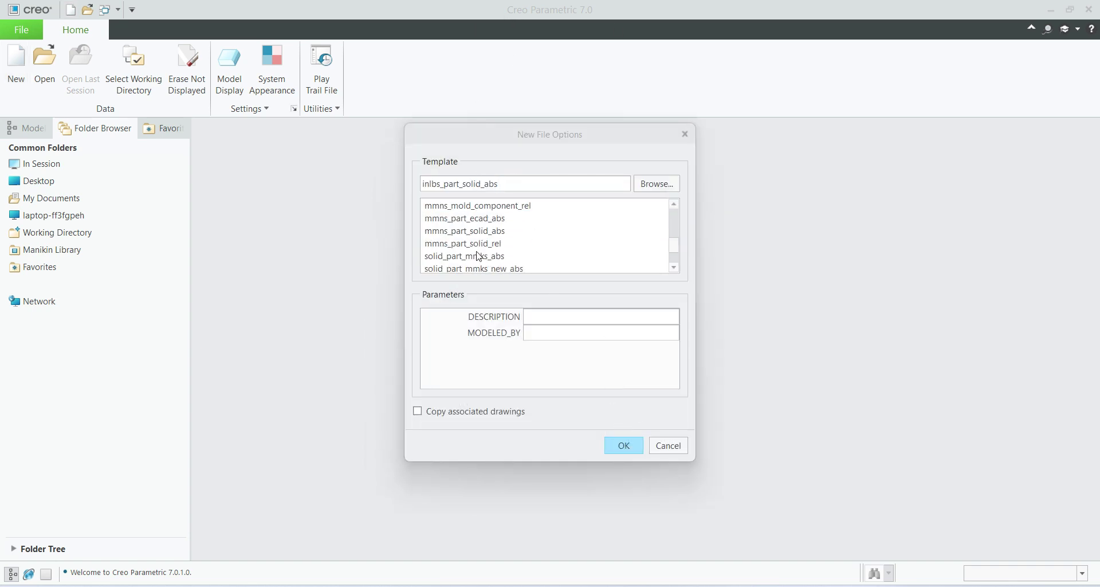
{"action": "left_click", "coordinate": [487, 231]}
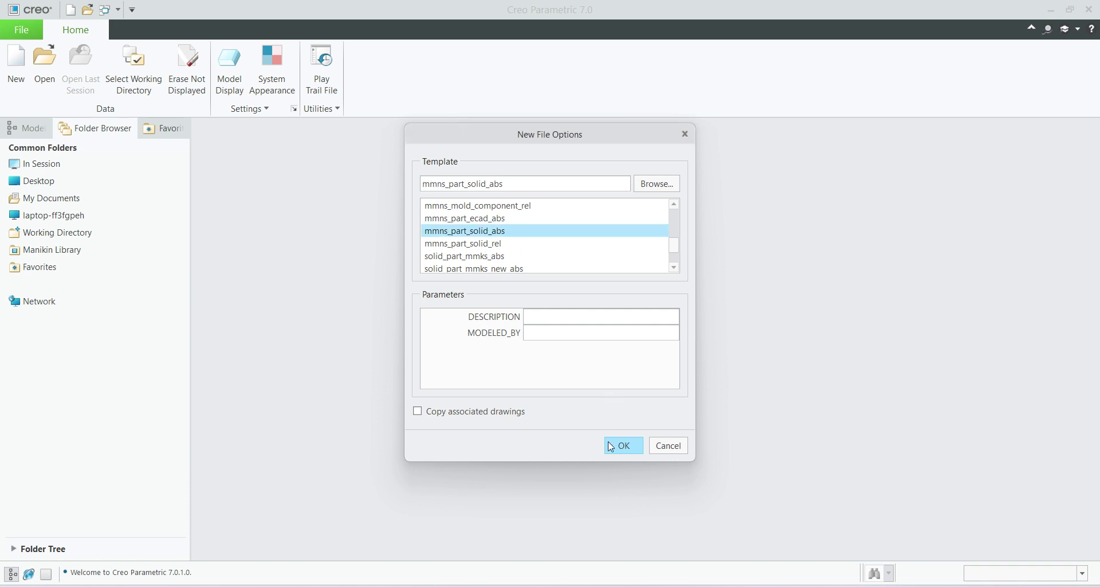
{"action": "left_click", "coordinate": [608, 443]}
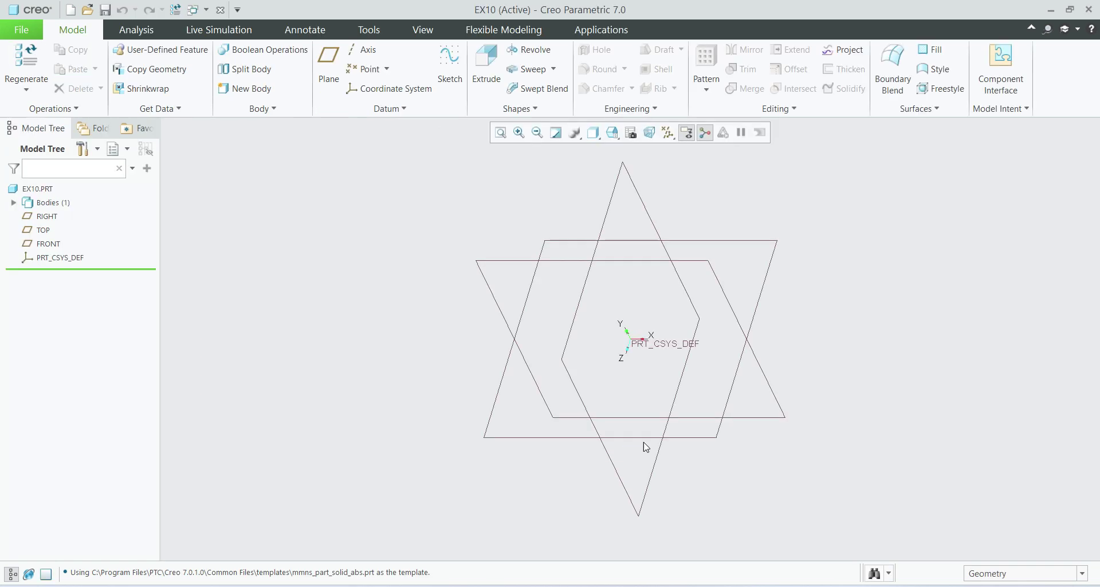
Start a sketch on the TOP plane in the flat sketch view and check the dimensions in the reference drawing
{"action": "left_click", "coordinate": [716, 439]}
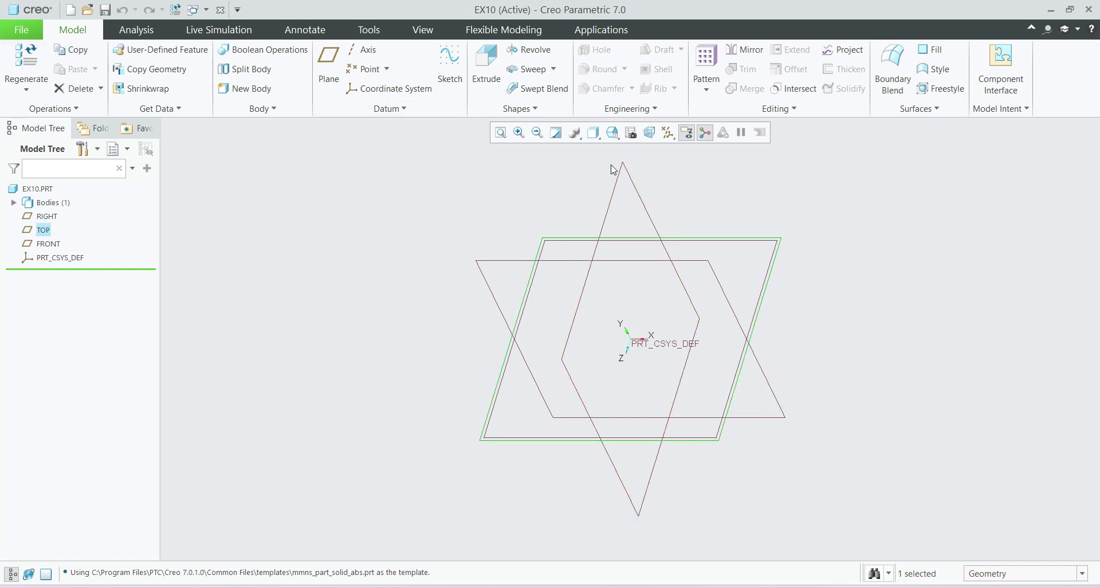
{"action": "left_click", "coordinate": [534, 288]}
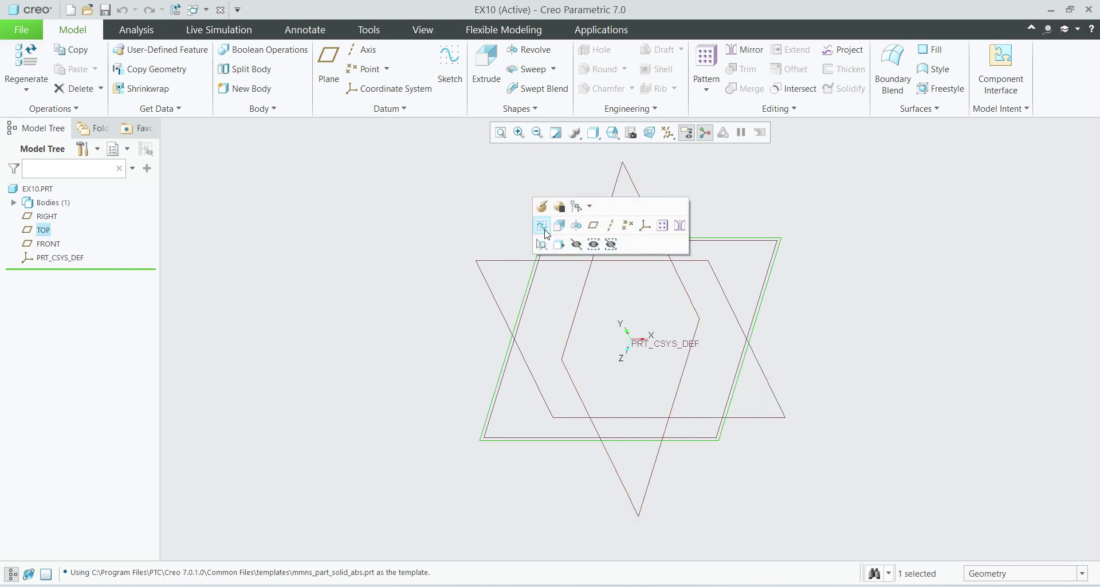
{"action": "left_click", "coordinate": [541, 238]}
{"action": "left_click", "coordinate": [658, 132]}
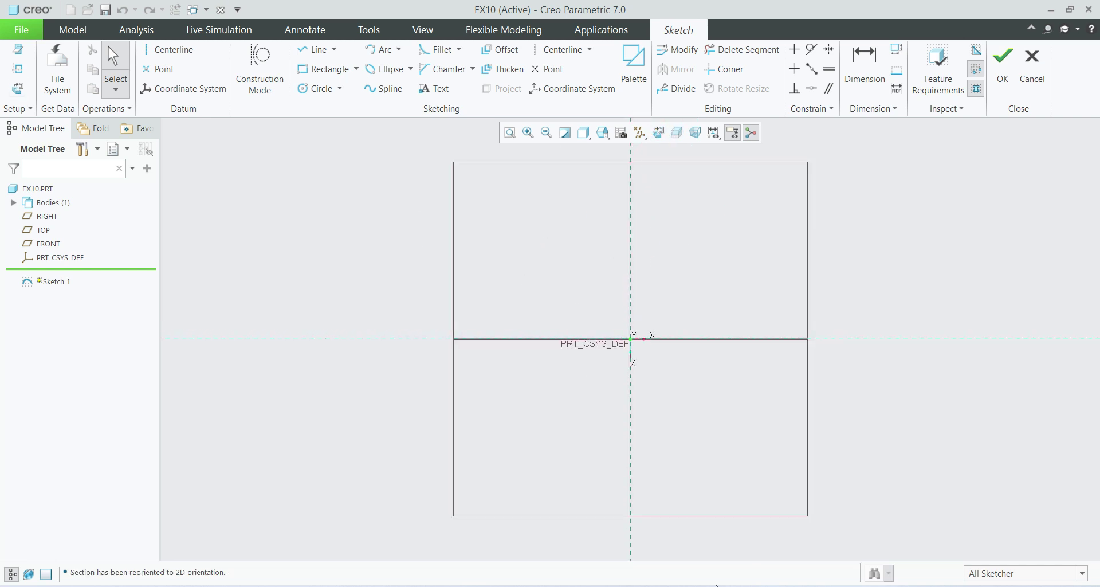
{"action": "left_click", "coordinate": [756, 585]}
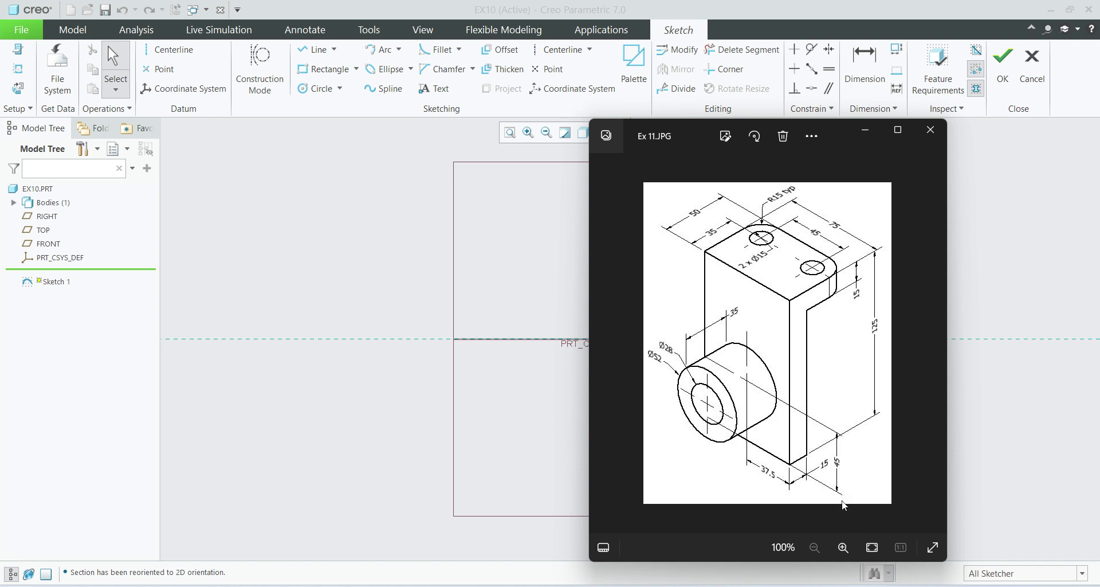
{"action": "left_click", "coordinate": [505, 280]}
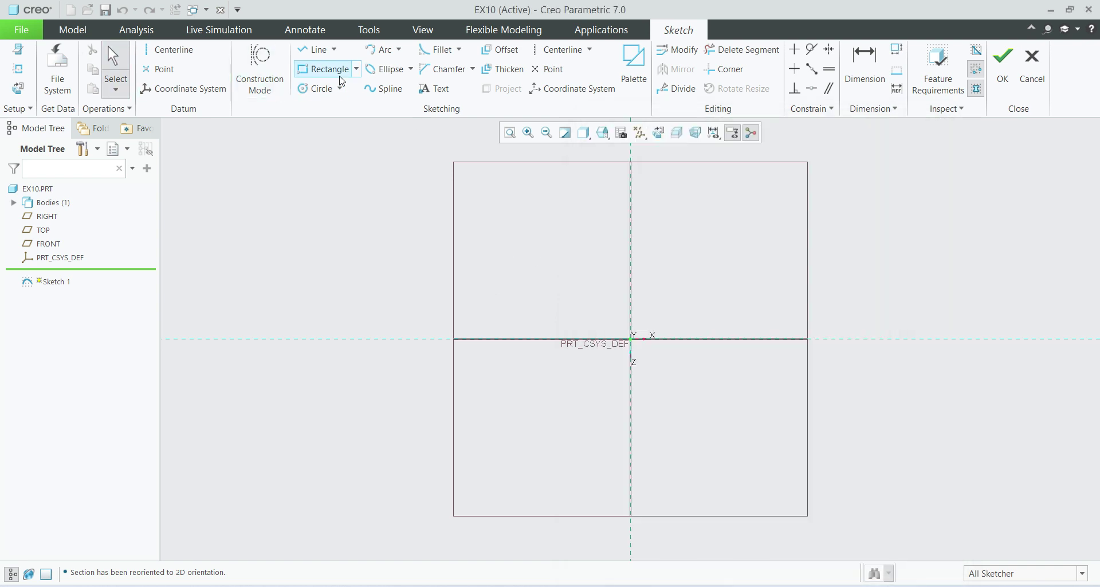
Sketch a center rectangle about 328 mm wide and 169 mm high on the origin
{"action": "left_click", "coordinate": [356, 69]}
{"action": "left_click", "coordinate": [349, 113]}
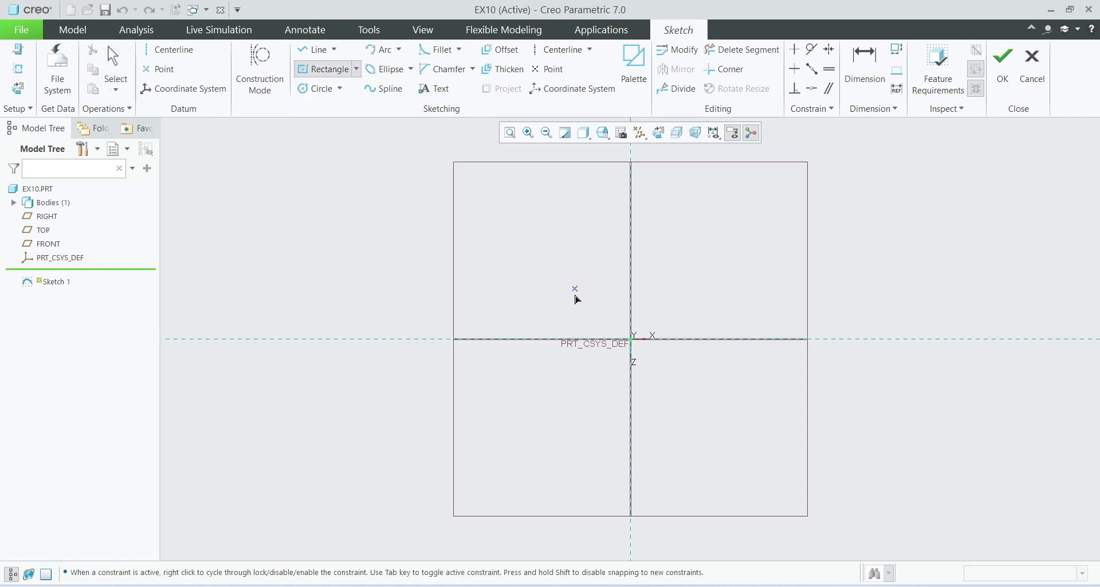
{"action": "left_click", "coordinate": [631, 339]}
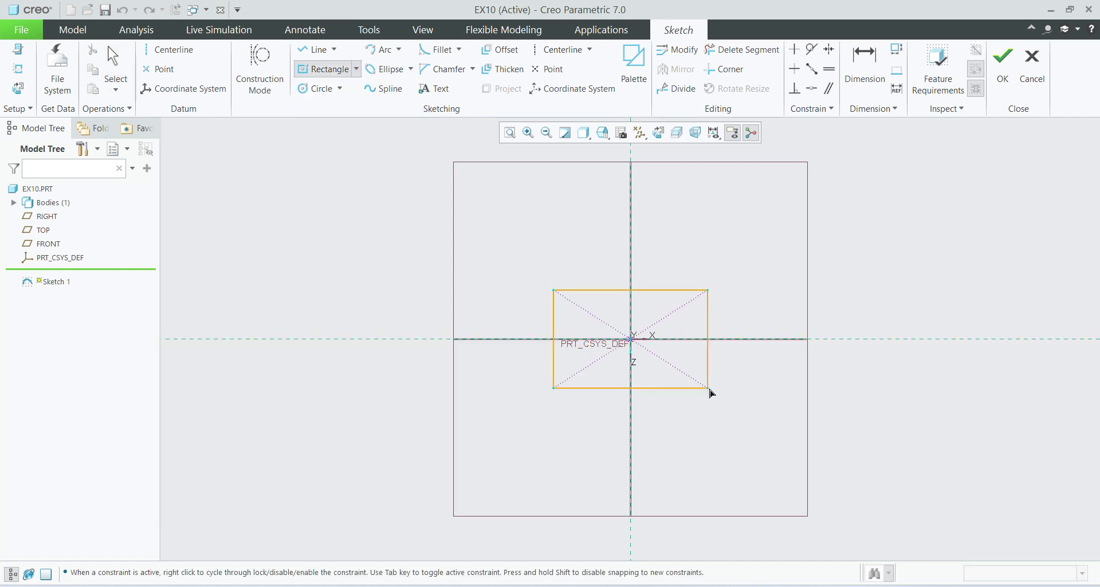
{"action": "left_click", "coordinate": [745, 397]}
{"action": "middle_click", "coordinate": [733, 438]}
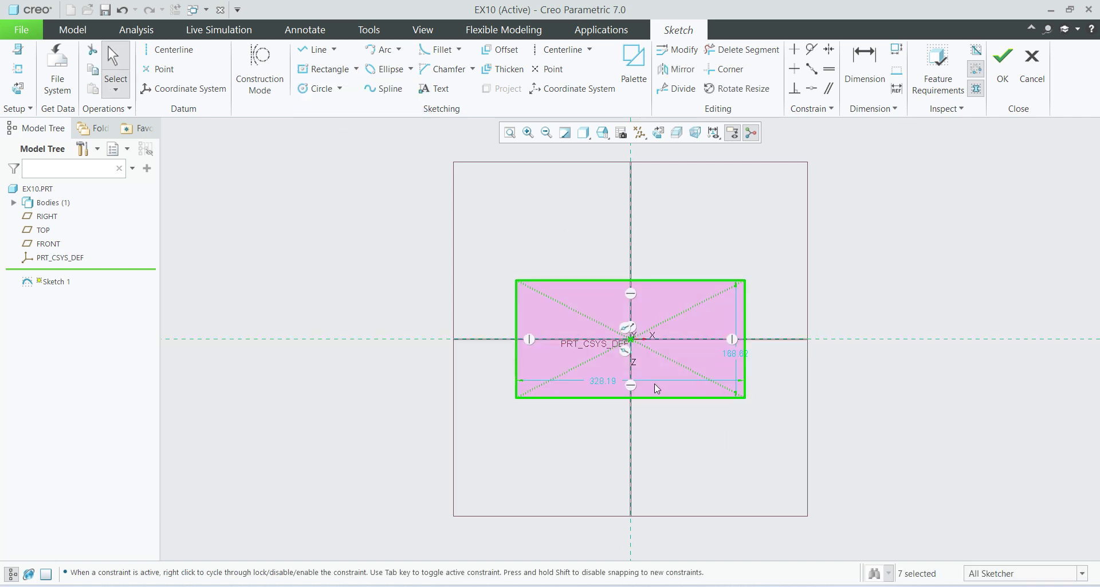
Set the rectangle's width to 125 mm and its height to 75 mm, and finish the sketch
{"action": "double_click", "coordinate": [608, 380]}
{"action": "type", "text": "12"}
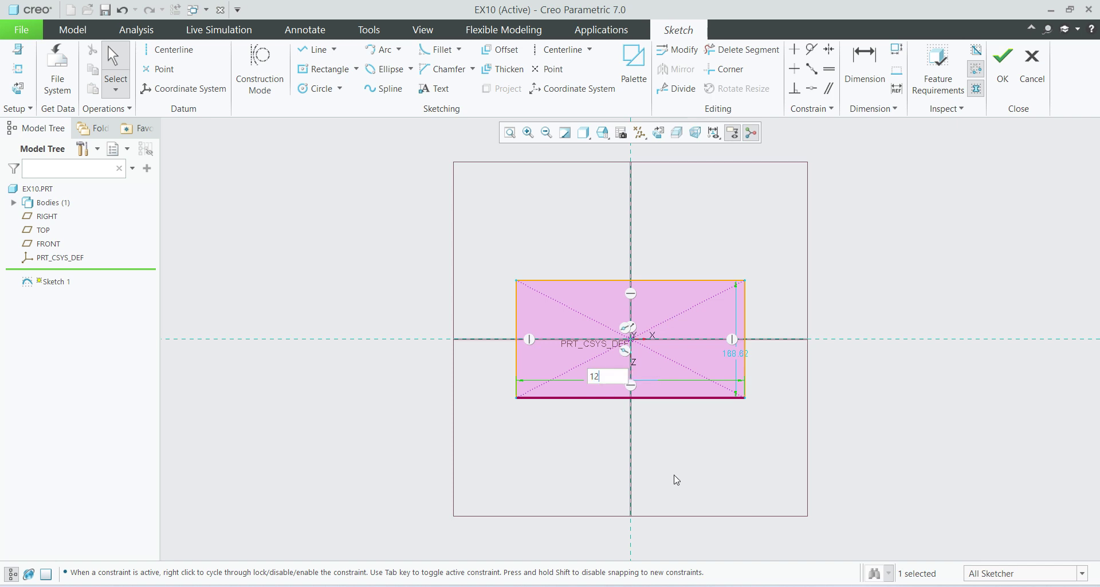
{"action": "type", "text": "5"}
{"action": "key", "text": "Return"}
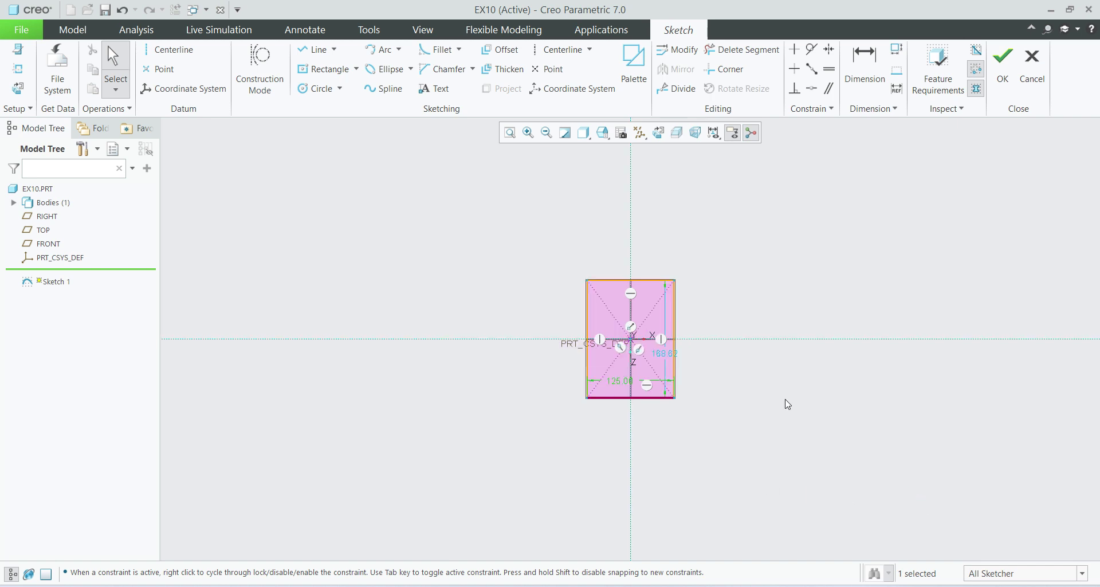
{"action": "double_click", "coordinate": [668, 360]}
{"action": "type", "text": "7"}
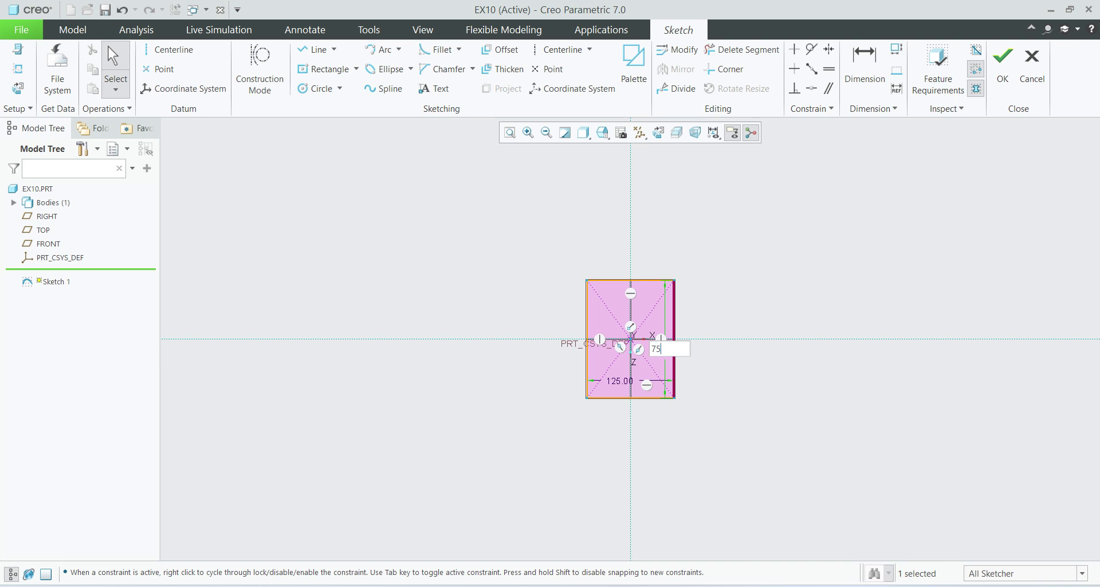
{"action": "type", "text": "5"}
{"action": "key", "text": "Return"}
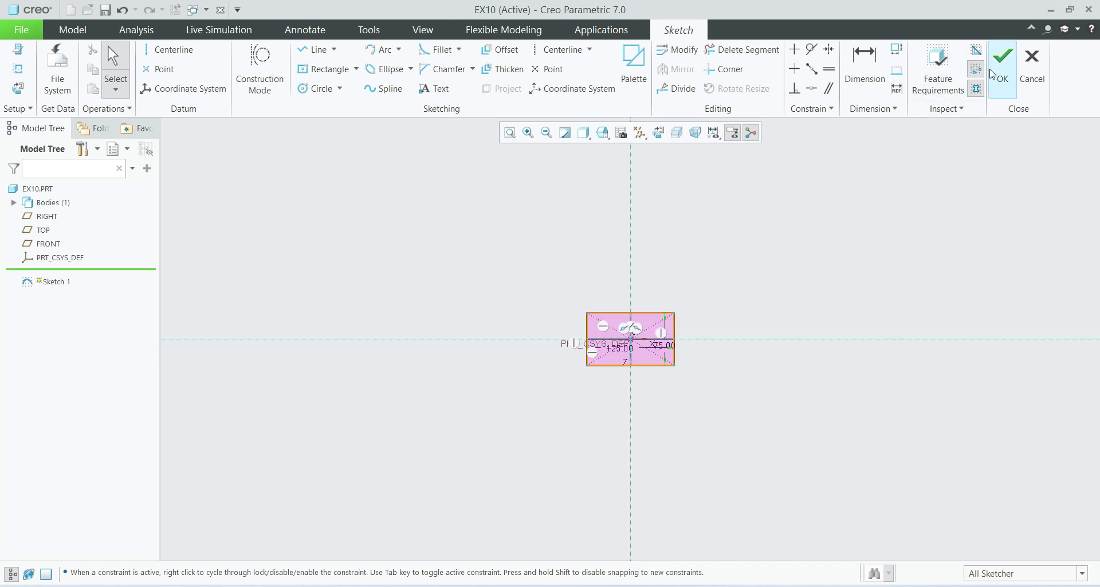
{"action": "left_click", "coordinate": [1001, 67]}
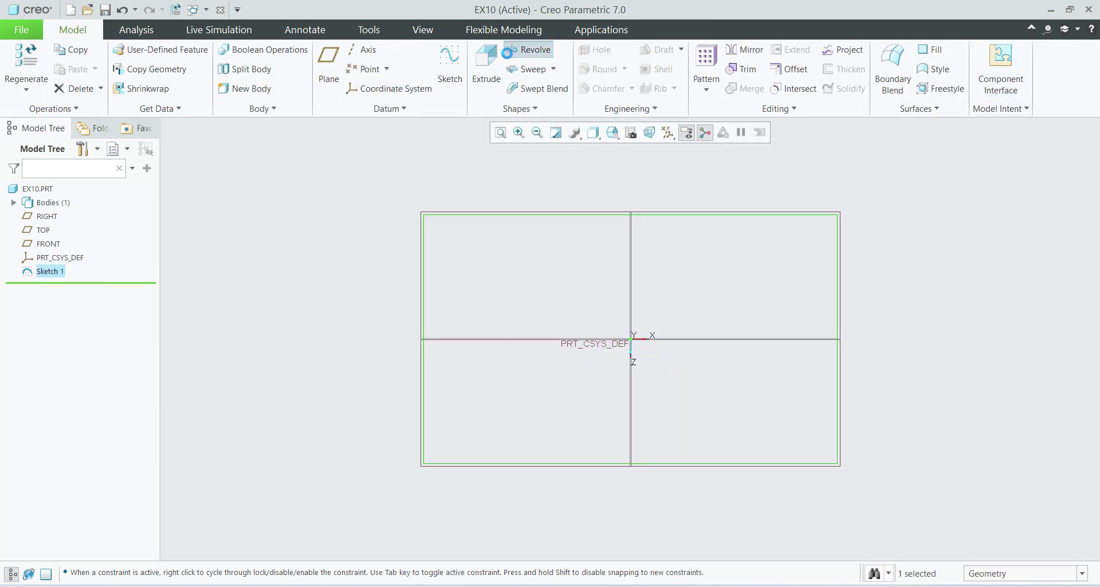
Extrude the rectangle sketch as a solid with a depth of 15 mm
{"action": "left_click", "coordinate": [527, 50]}
{"action": "left_click", "coordinate": [751, 82]}
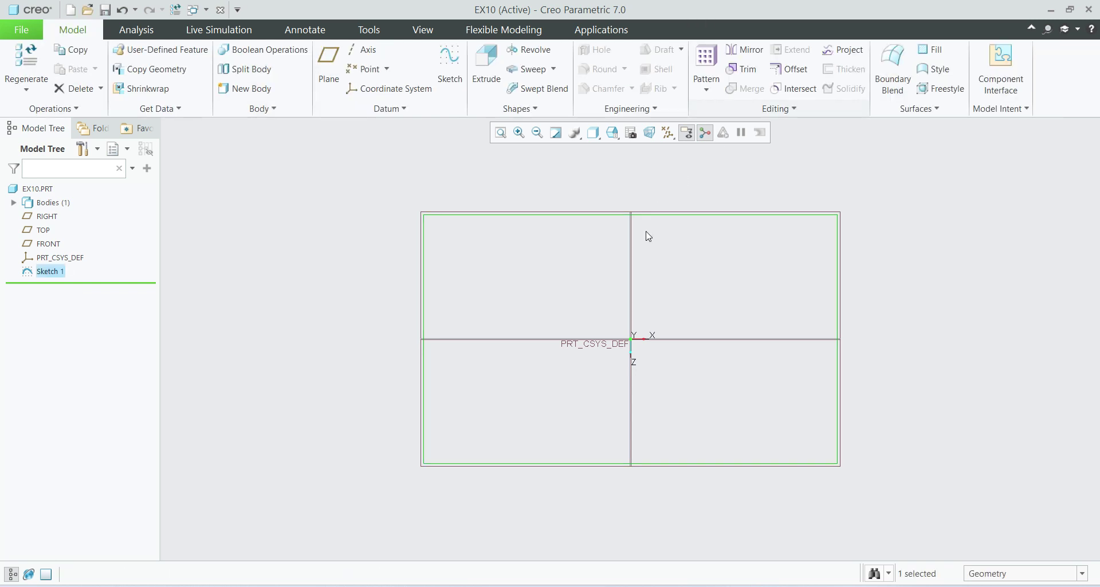
{"action": "left_click", "coordinate": [486, 60]}
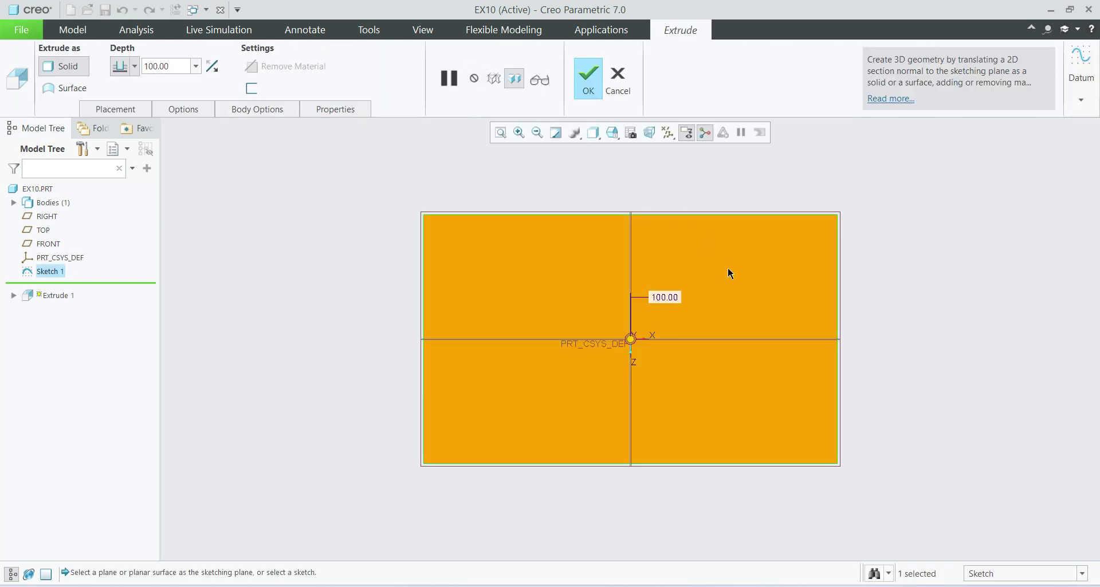
{"action": "double_click", "coordinate": [158, 66]}
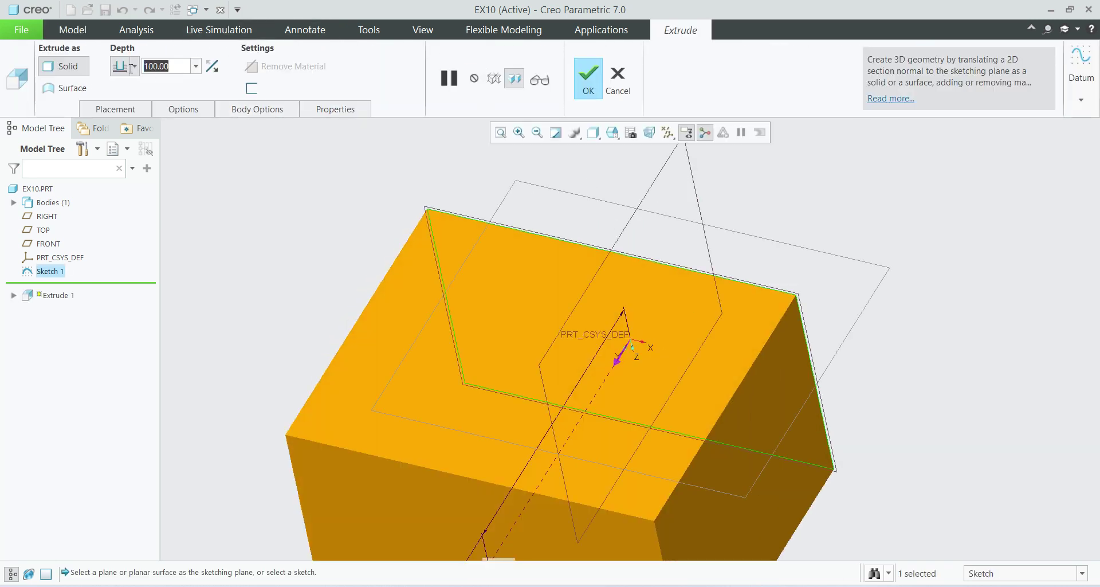
{"action": "type", "text": "15"}
{"action": "key", "text": "Return"}
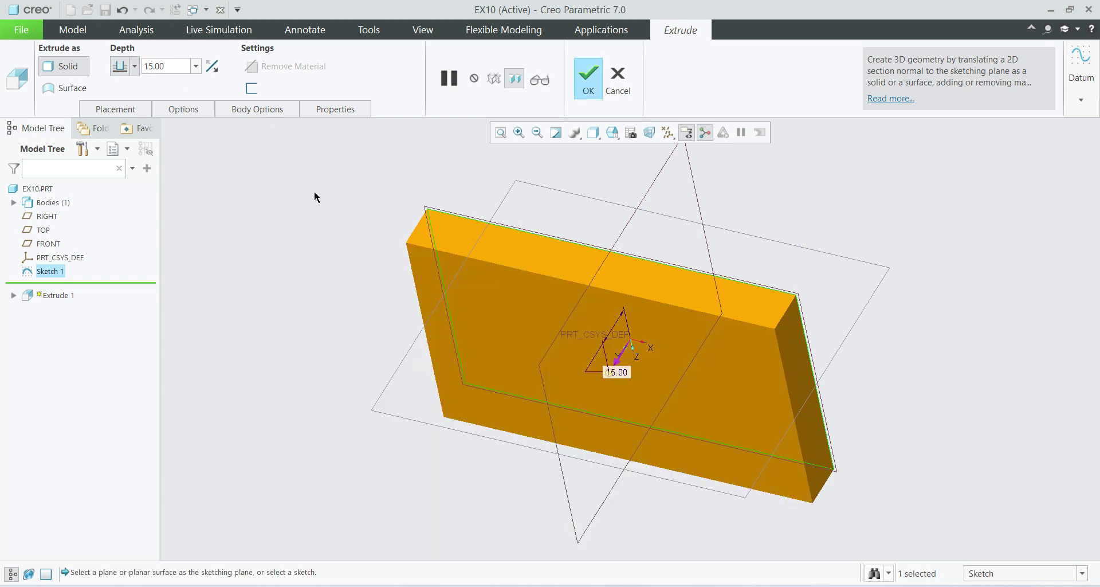
{"action": "left_click", "coordinate": [211, 66]}
{"action": "left_click", "coordinate": [212, 65]}
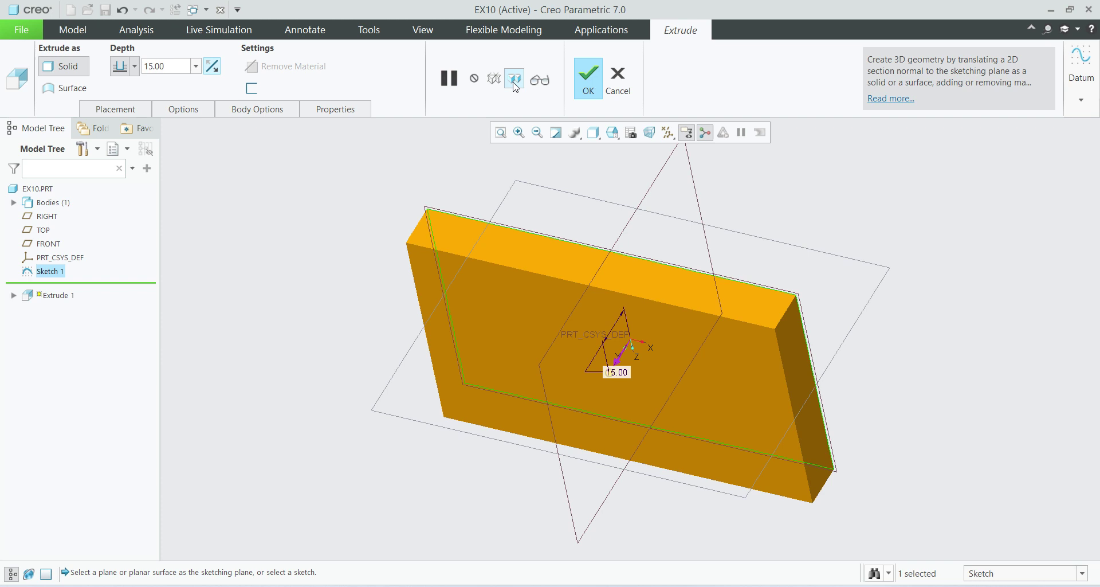
{"action": "left_click", "coordinate": [590, 83]}
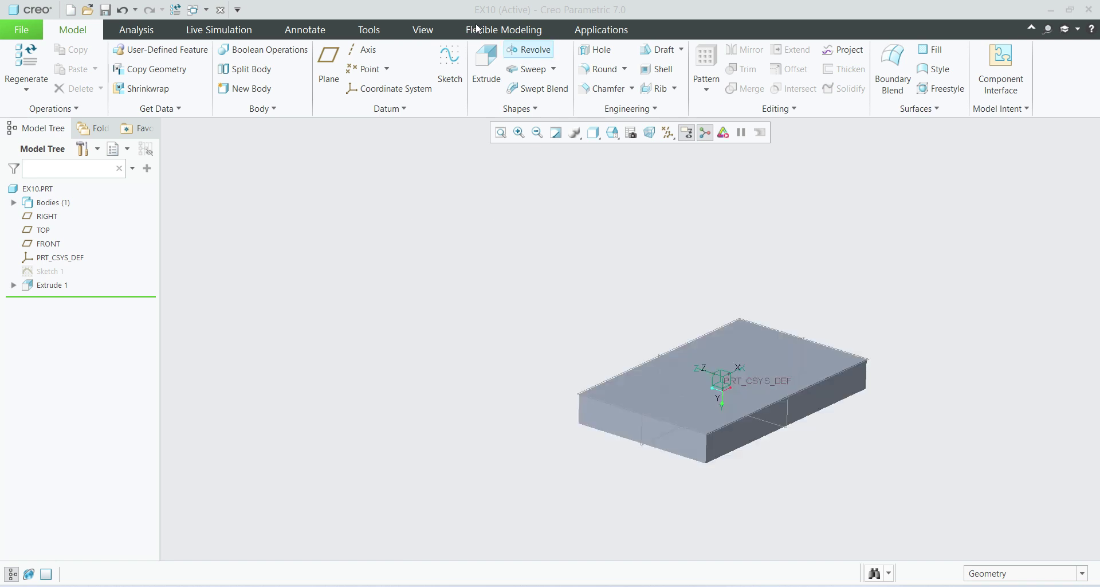
Consult the reference drawing and start a sketch on the plate's large face opposite the TOP plane, in the flat sketch view
{"action": "key", "text": "ctrl+d"}
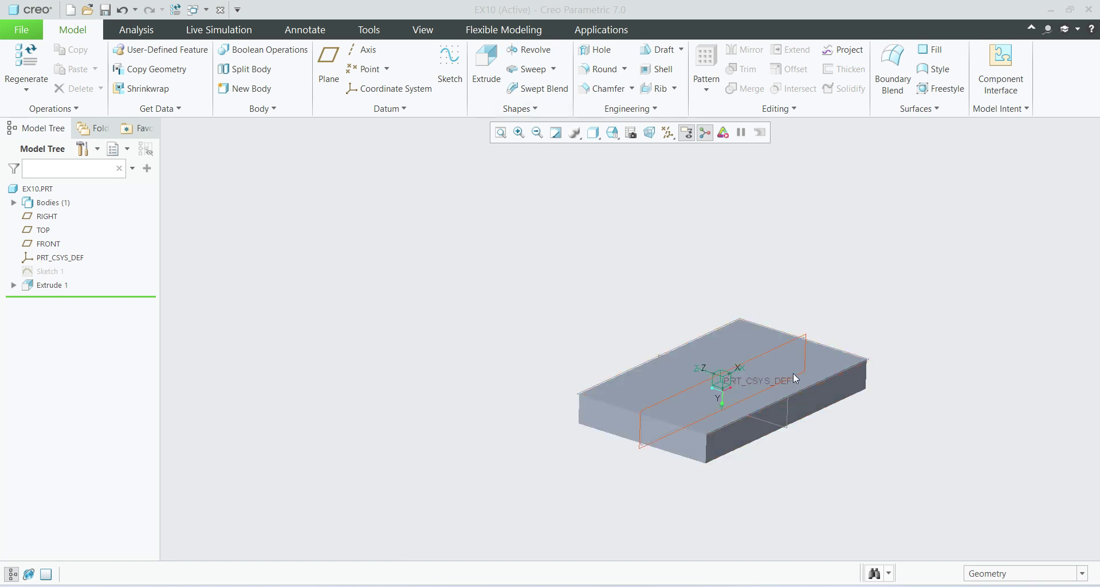
{"action": "key", "text": "alt+Tab"}
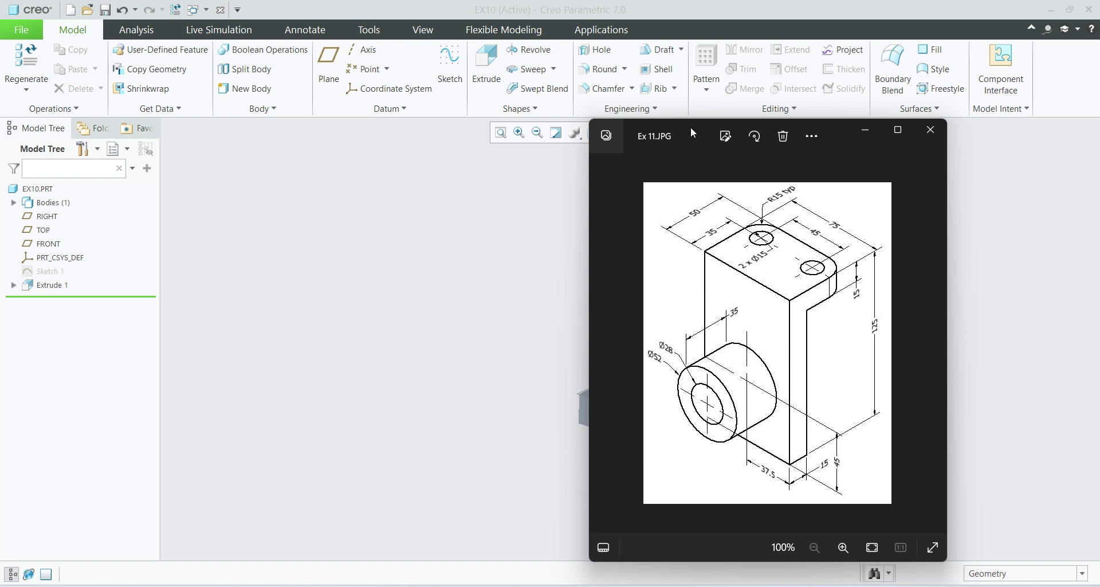
{"action": "left_click_drag", "start_coordinate": [689, 126], "coordinate": [760, 111]}
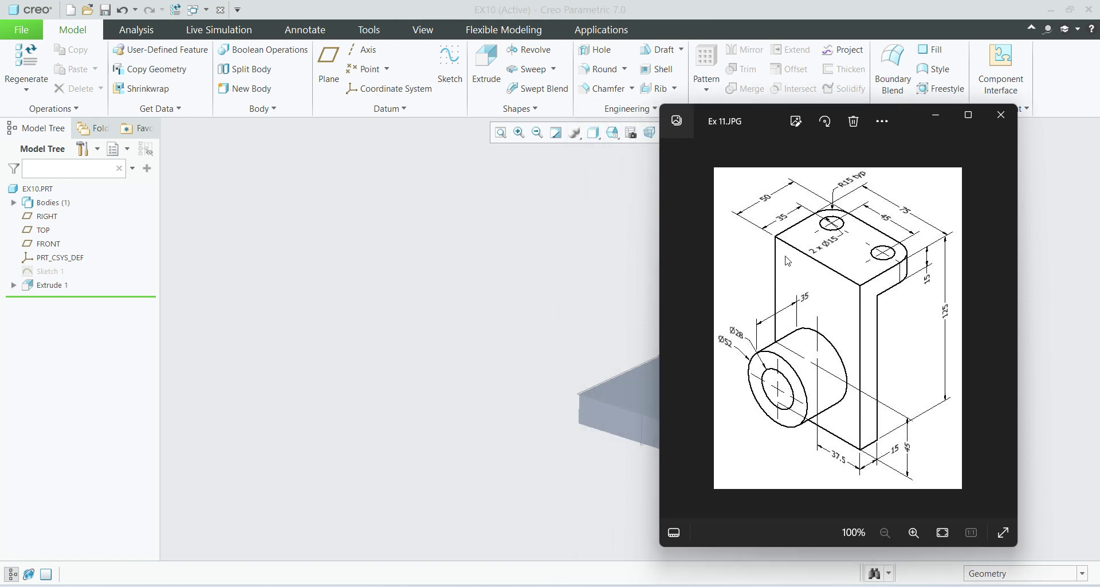
{"action": "left_click", "coordinate": [557, 221]}
{"action": "middle_click_drag", "start_coordinate": [819, 456], "coordinate": [864, 410]}
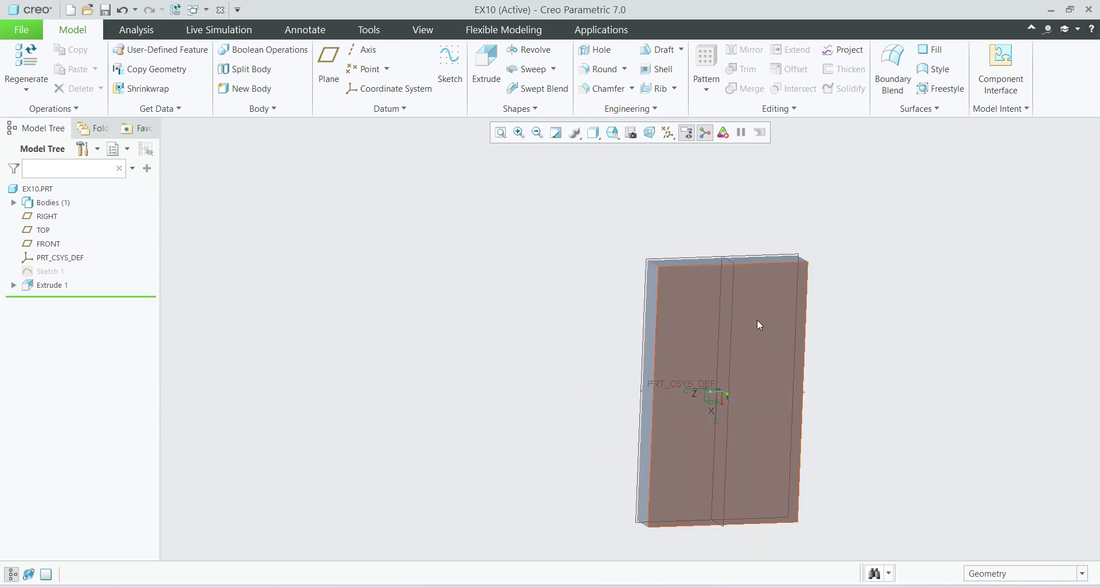
{"action": "left_click", "coordinate": [707, 291]}
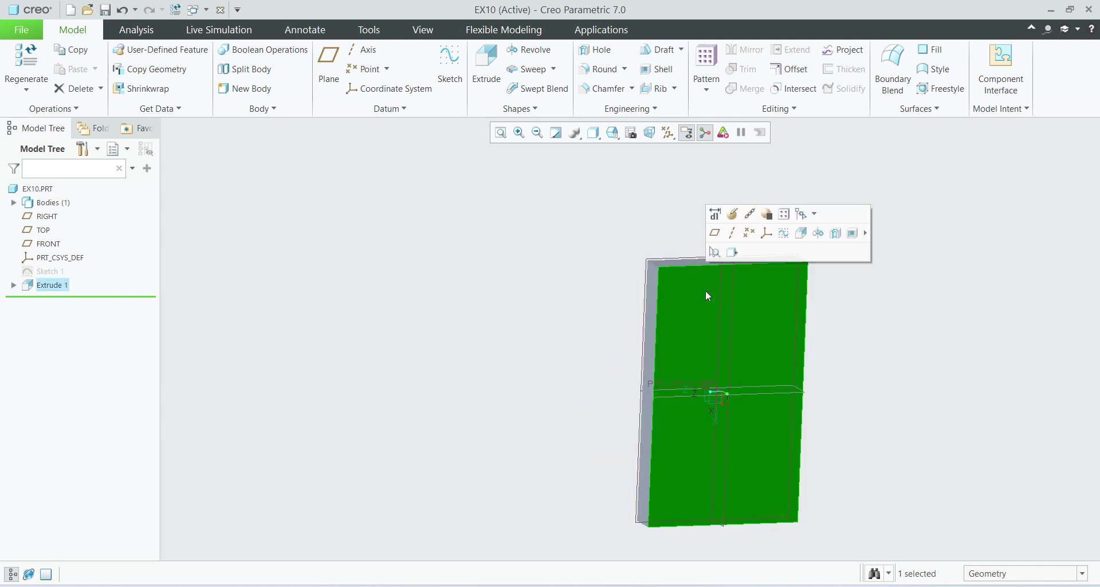
{"action": "left_click", "coordinate": [784, 232]}
{"action": "left_click", "coordinate": [658, 133]}
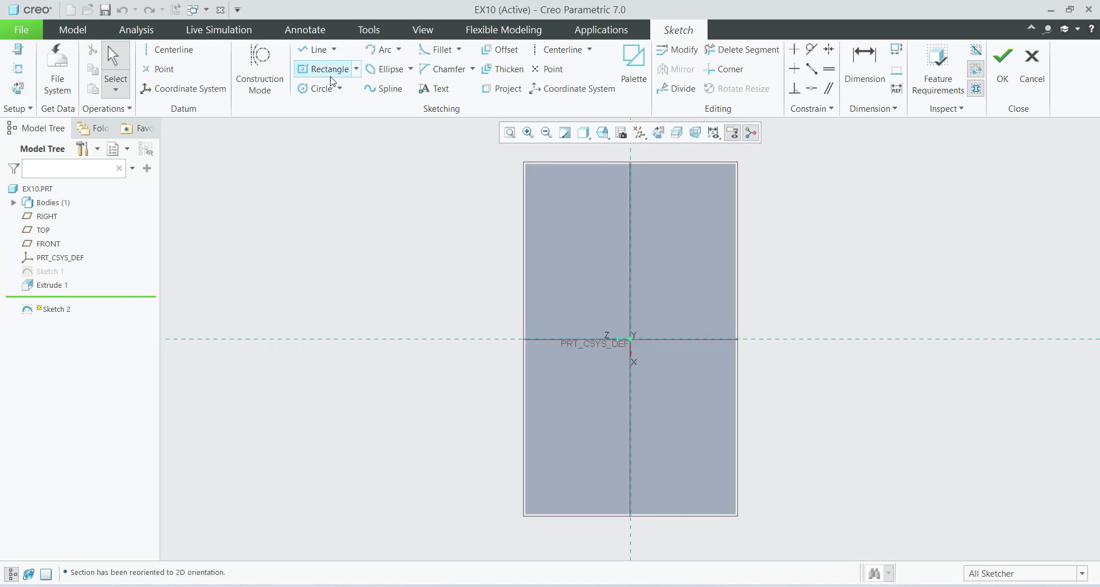
Sketch a corner rectangle about 19 mm high across the plate's full width, starting at its upper-left corner
{"action": "left_click", "coordinate": [356, 69]}
{"action": "left_click", "coordinate": [345, 93]}
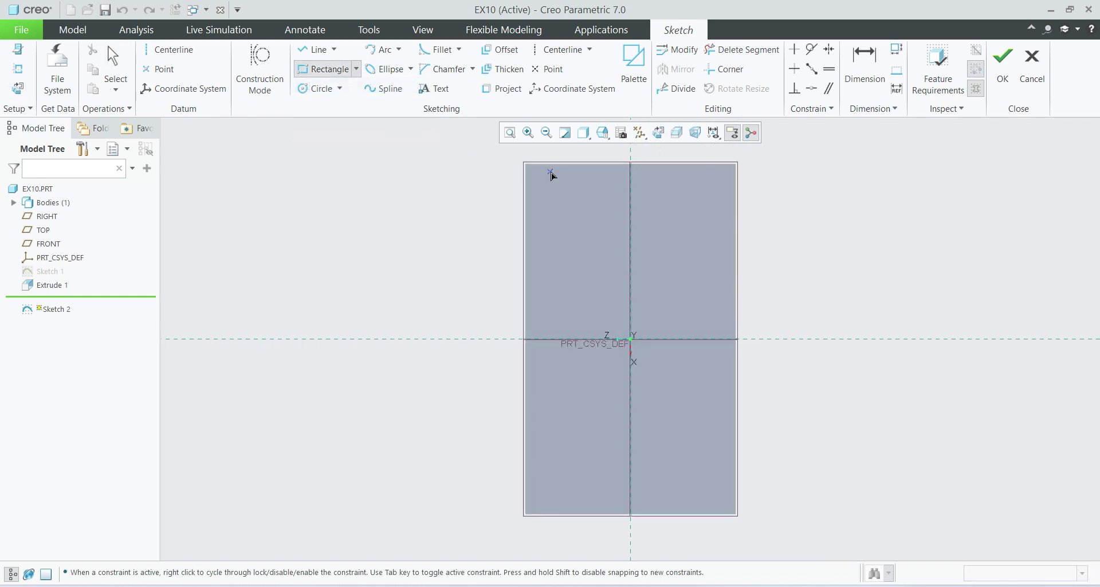
{"action": "left_click", "coordinate": [525, 164]}
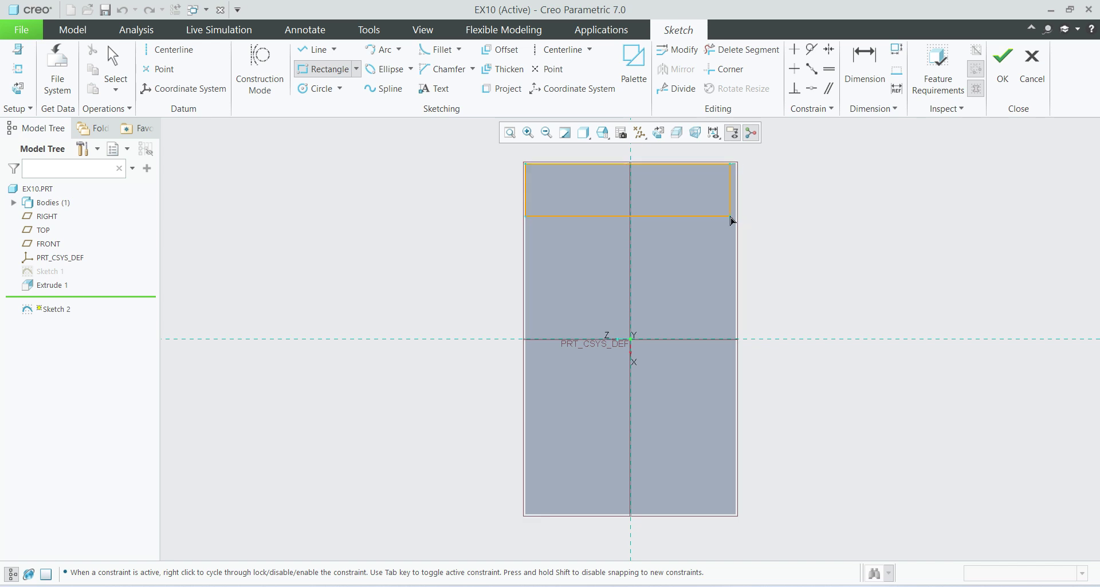
{"action": "left_click", "coordinate": [737, 217]}
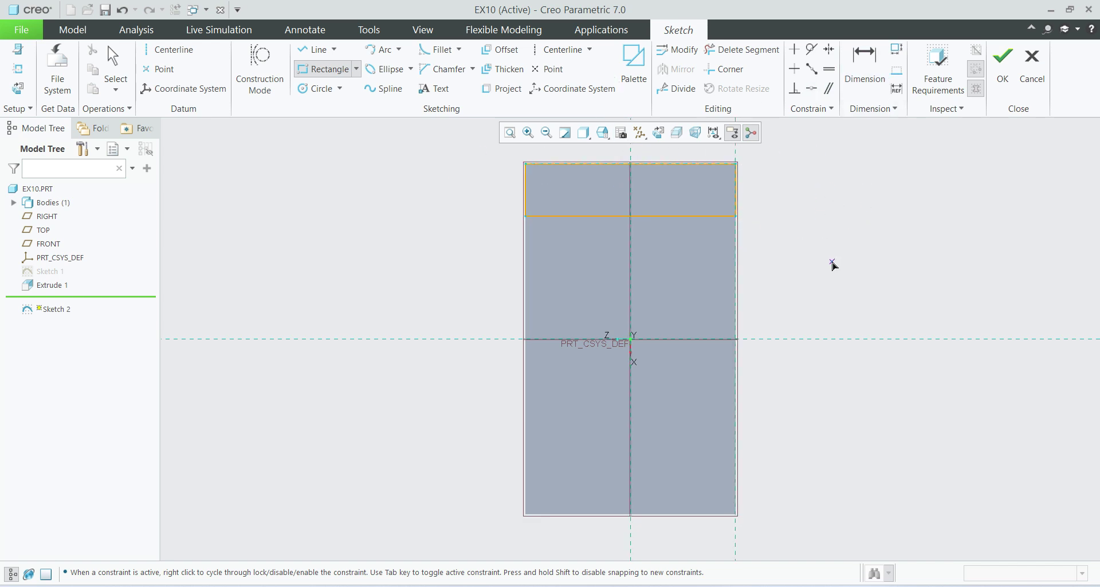
{"action": "middle_click", "coordinate": [830, 262]}
Set the rectangle's height to 15 mm and finish the sketch
{"action": "double_click", "coordinate": [748, 185]}
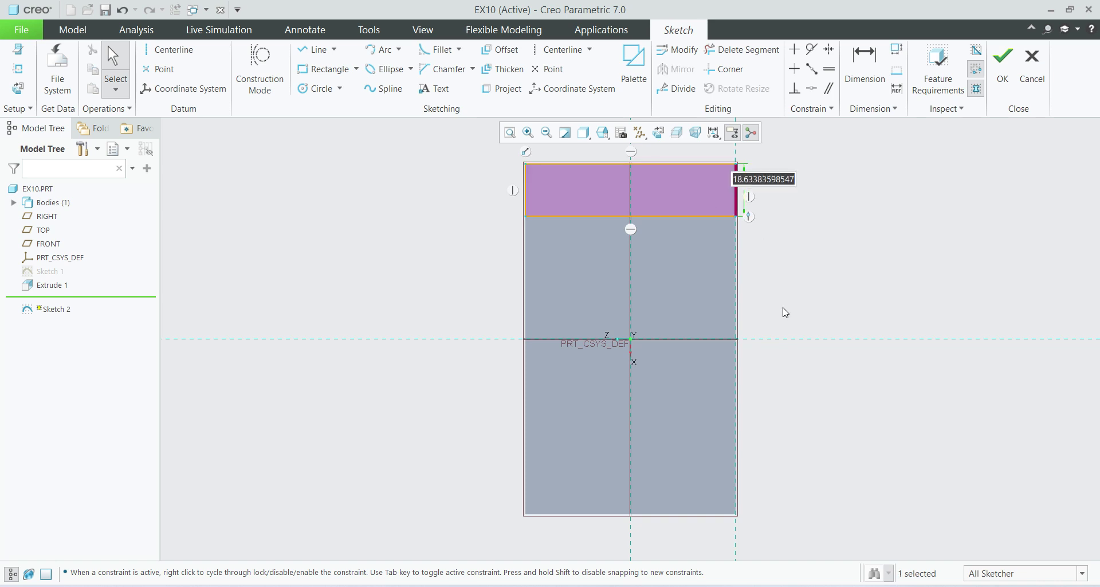
{"action": "type", "text": "15"}
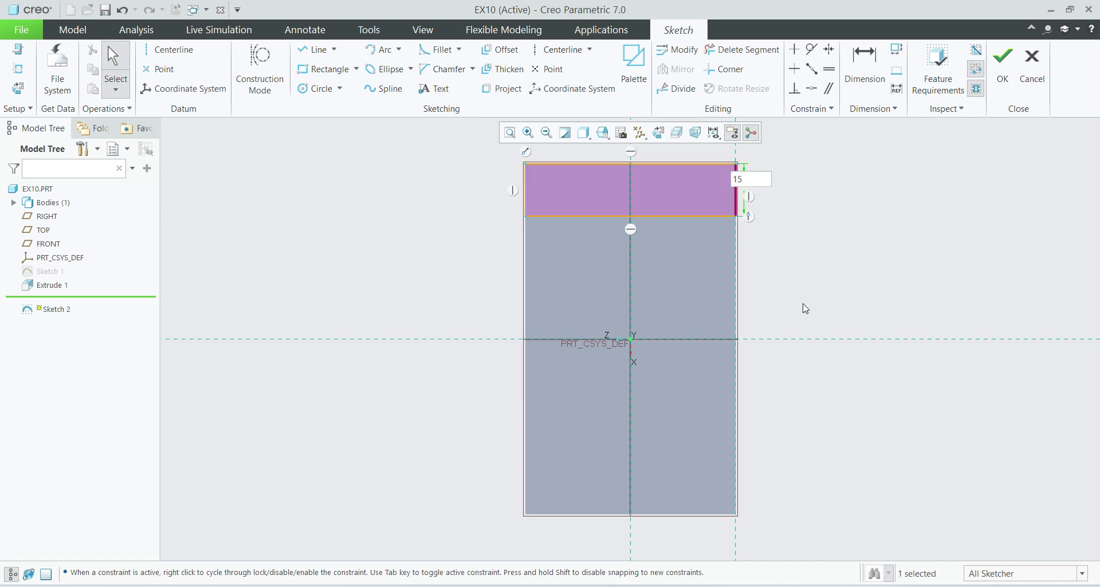
{"action": "key", "text": "Return"}
{"action": "left_click", "coordinate": [867, 294]}
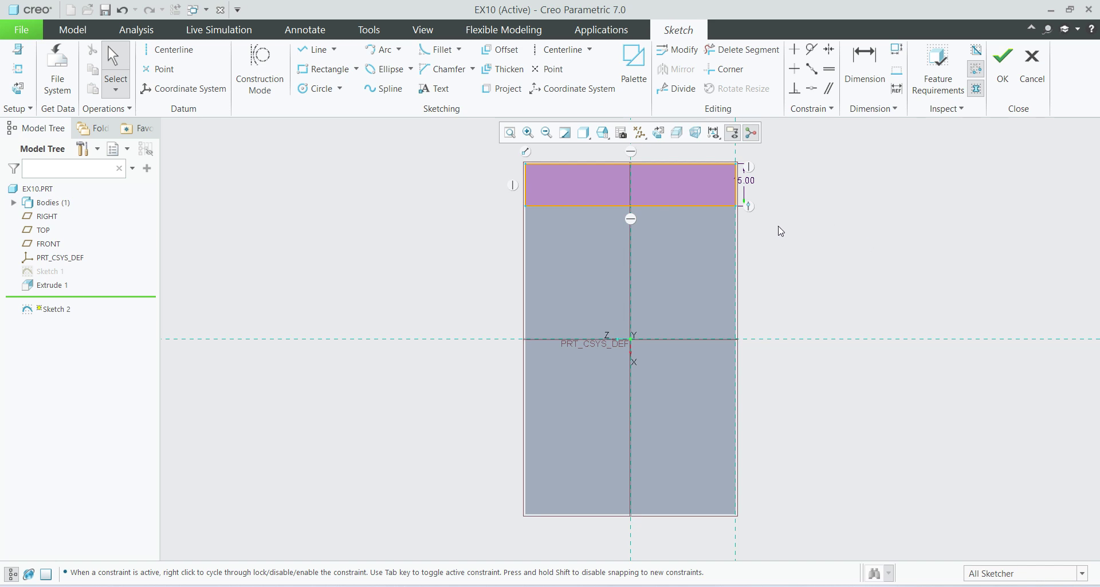
{"action": "left_click", "coordinate": [1000, 82]}
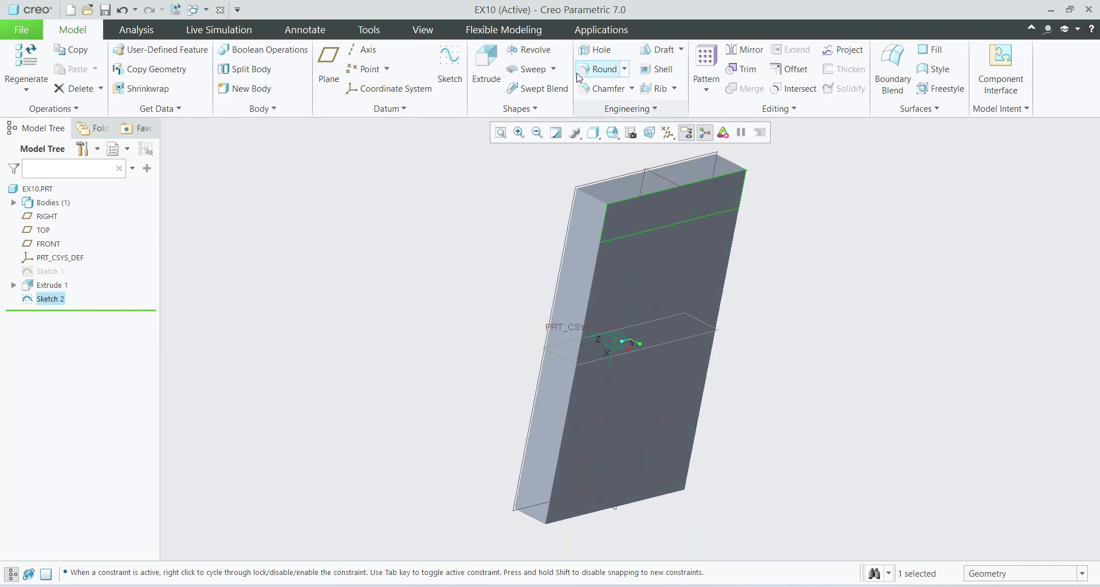
Extrude the rectangle sketch as a solid flange with a depth of 35 mm from the plate
{"action": "left_click", "coordinate": [486, 64]}
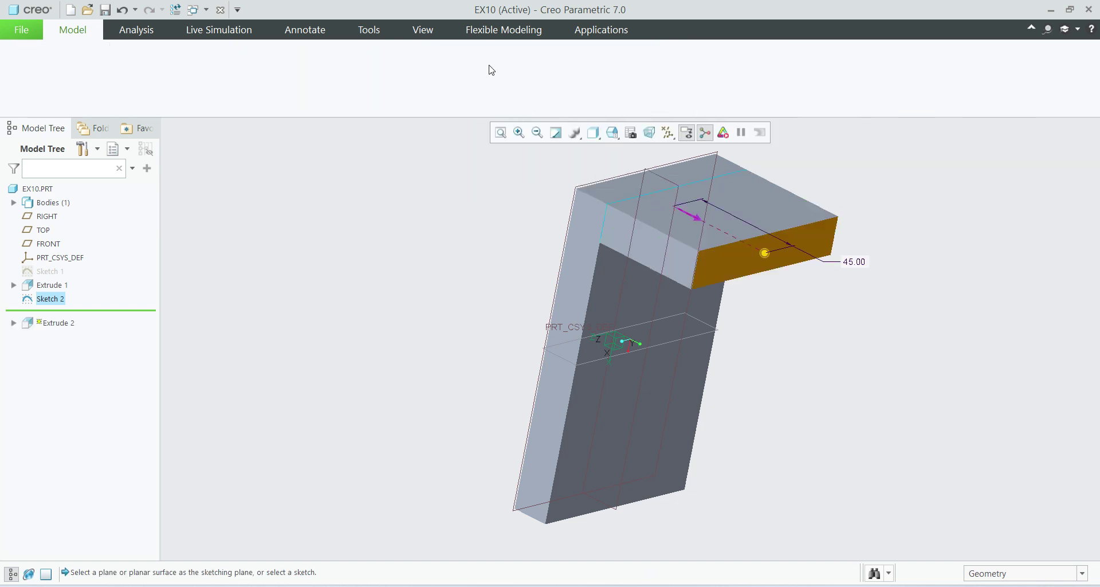
{"action": "left_click_drag", "start_coordinate": [169, 66], "coordinate": [128, 68]}
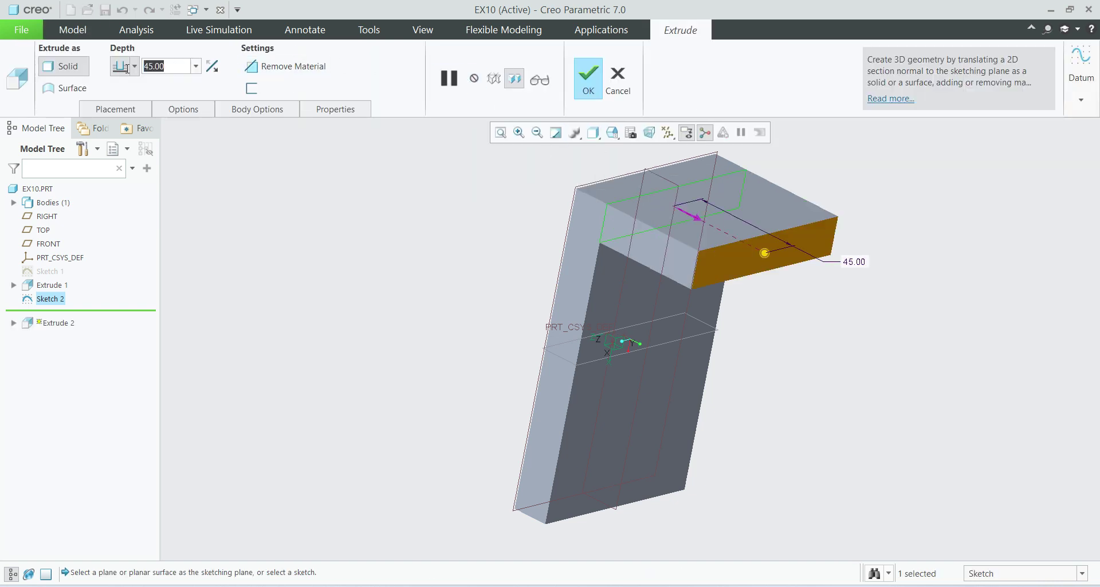
{"action": "type", "text": "35"}
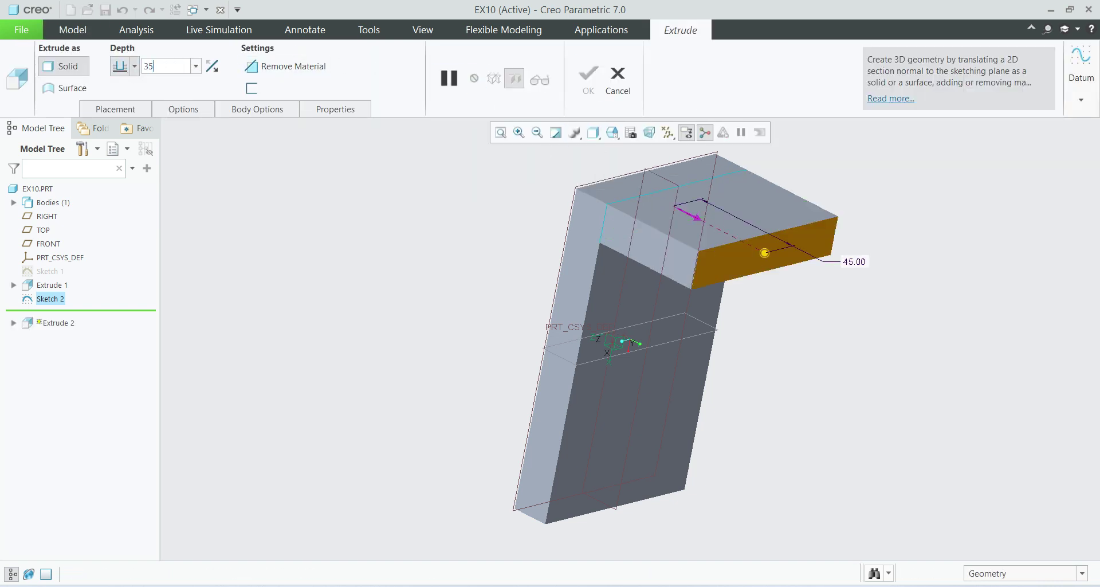
{"action": "key", "text": "Return"}
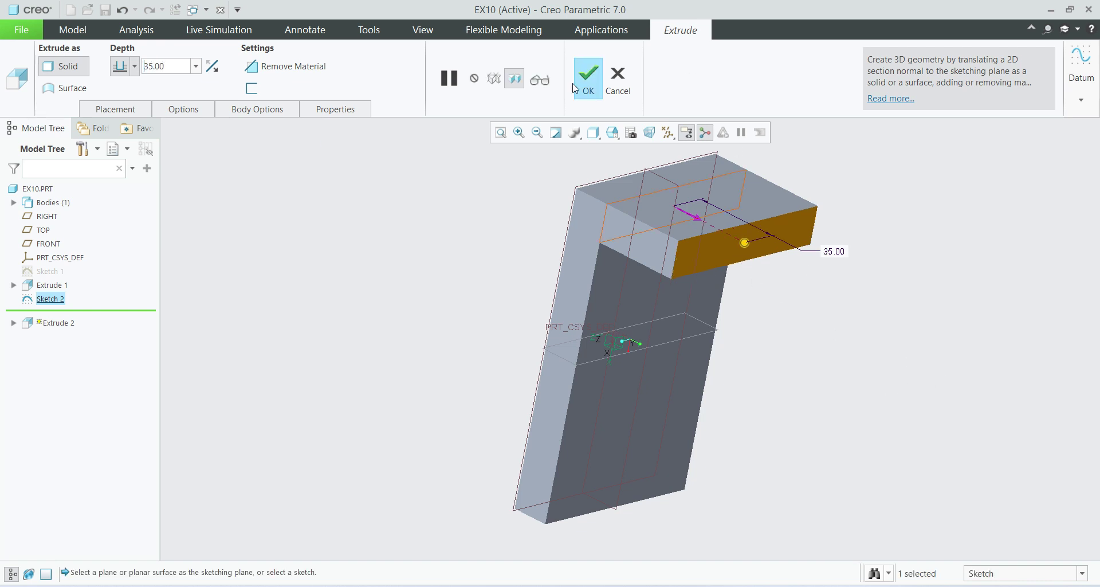
{"action": "left_click", "coordinate": [575, 87]}
Consult the reference drawing and start a sketch on the plate's large face opposite the flange
{"action": "middle_click_drag", "start_coordinate": [888, 358], "coordinate": [739, 290]}
{"action": "key", "text": "alt+Tab"}
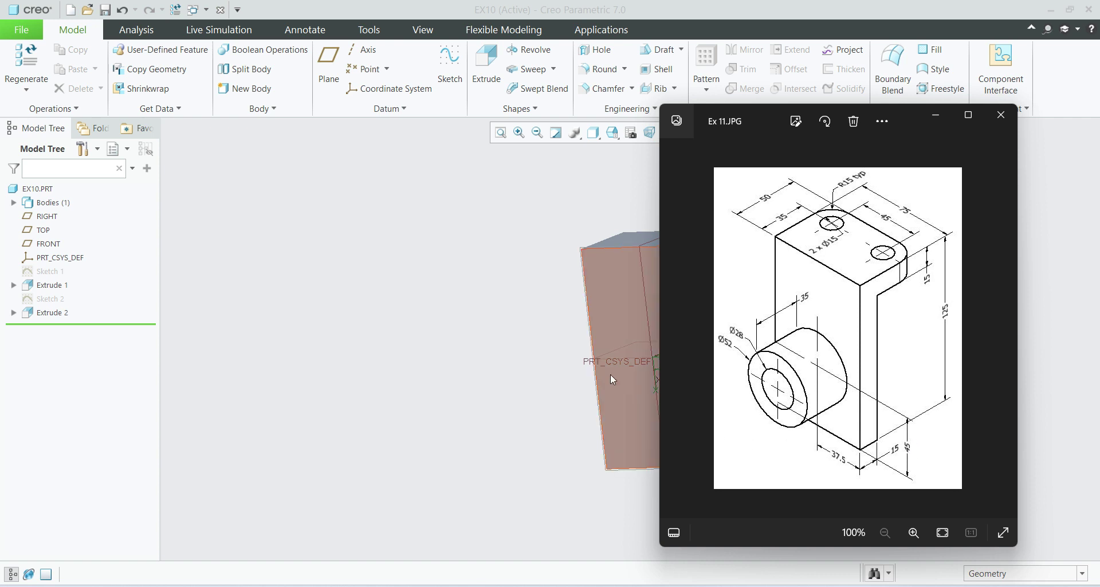
{"action": "left_click", "coordinate": [545, 373]}
{"action": "left_click", "coordinate": [645, 406]}
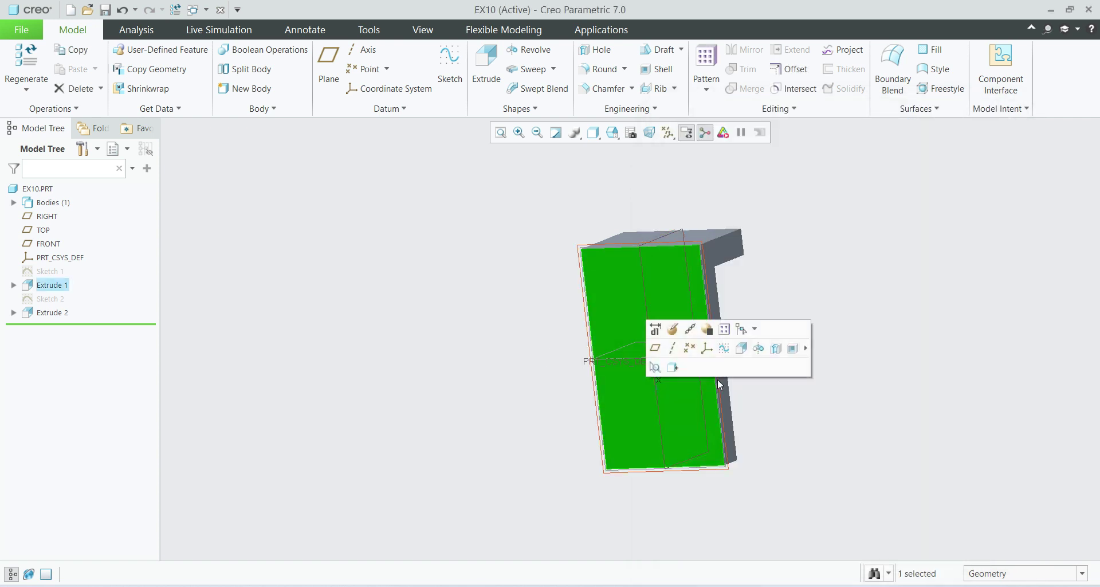
{"action": "left_click", "coordinate": [724, 348]}
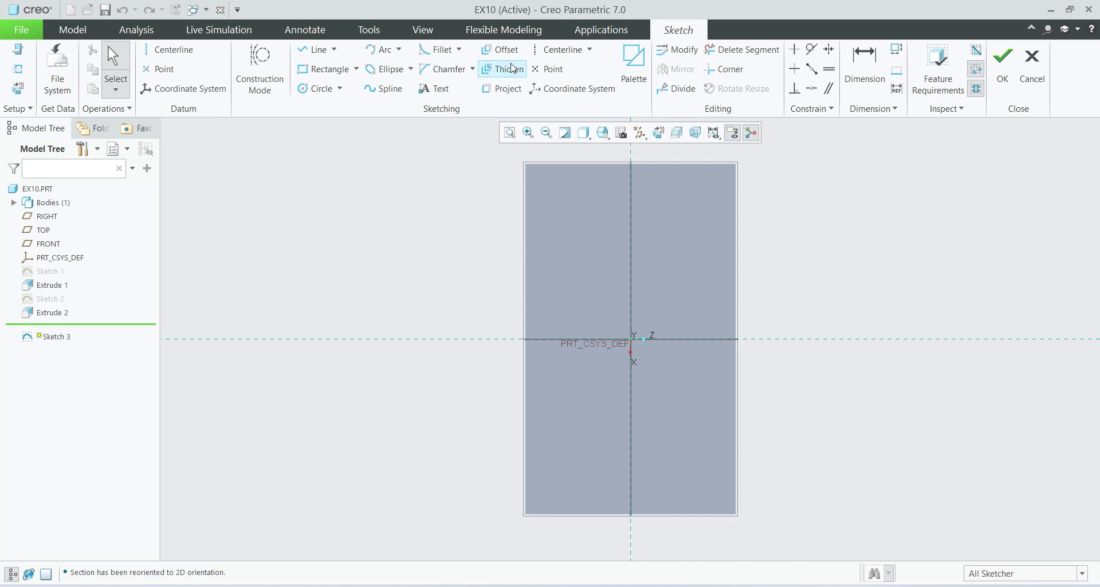
Sketch two concentric circles, about 43 mm and 27 mm in diameter, on the vertical centerline in the plate's lower half
{"action": "left_click", "coordinate": [318, 88]}
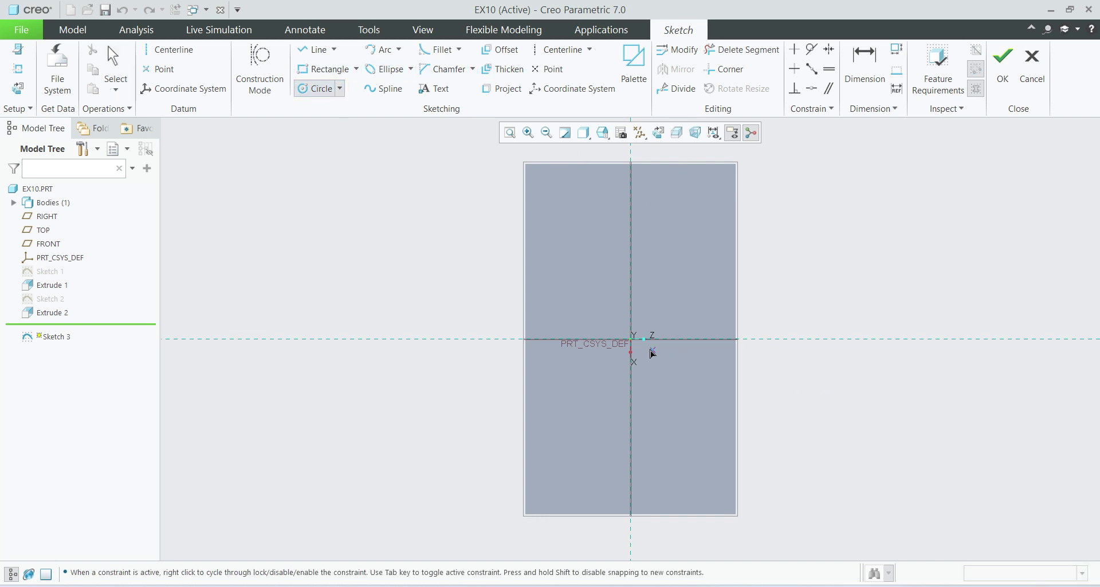
{"action": "left_click", "coordinate": [630, 415]}
{"action": "left_click", "coordinate": [672, 465]}
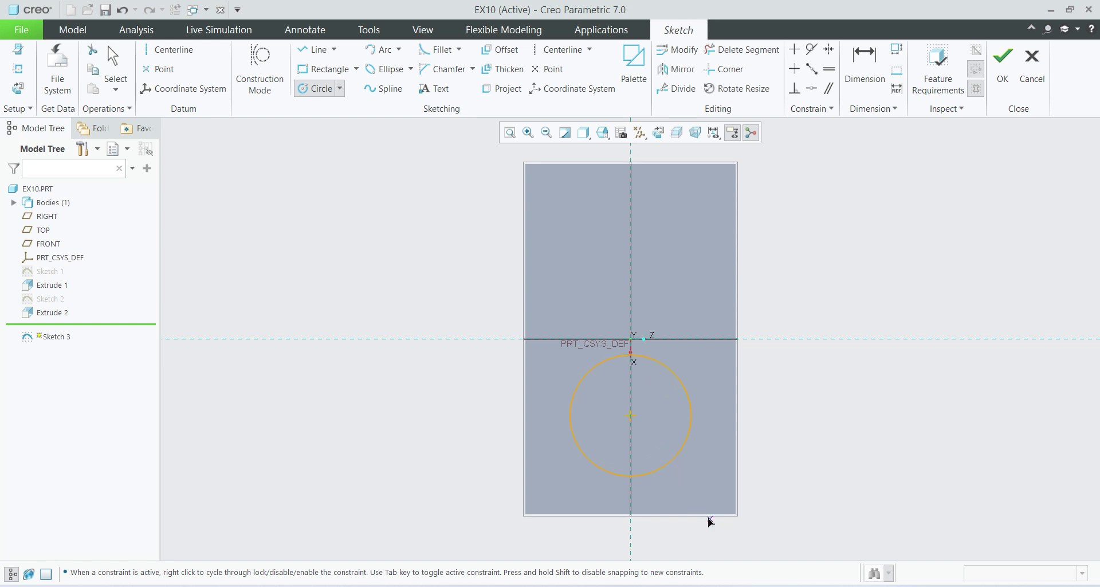
{"action": "left_click", "coordinate": [630, 415]}
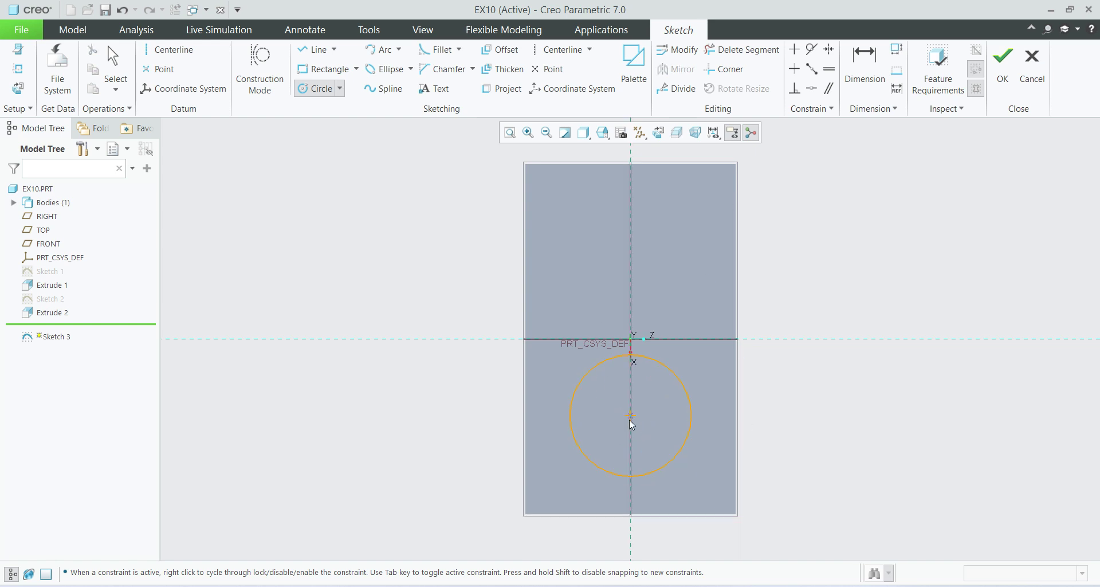
{"action": "left_click", "coordinate": [651, 447]}
{"action": "middle_click", "coordinate": [715, 460]}
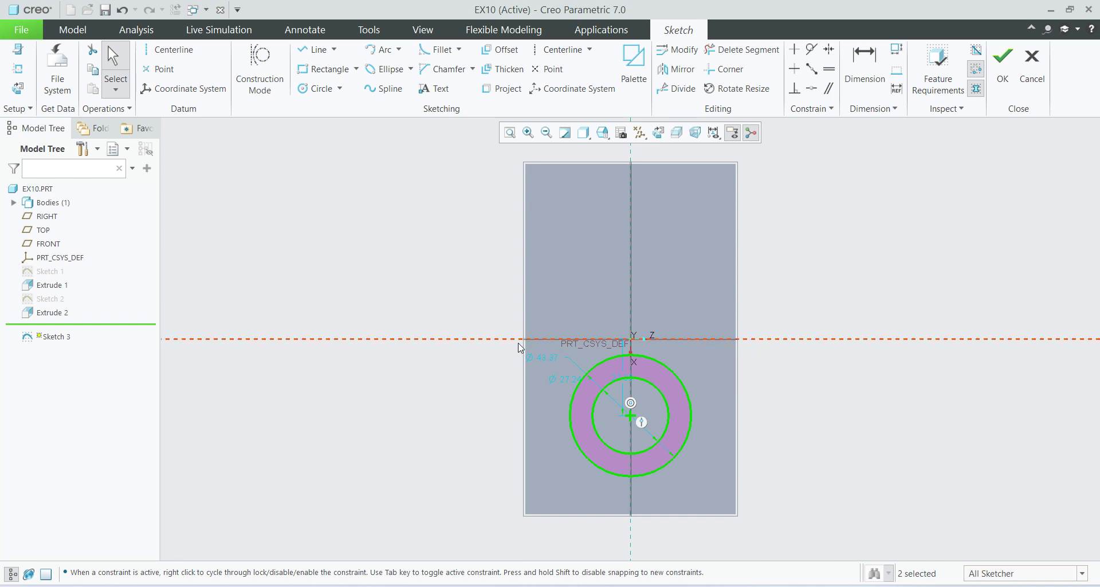
Set the outer circle's diameter to 52 mm and the inner circle's diameter to 28 mm
{"action": "double_click", "coordinate": [547, 378]}
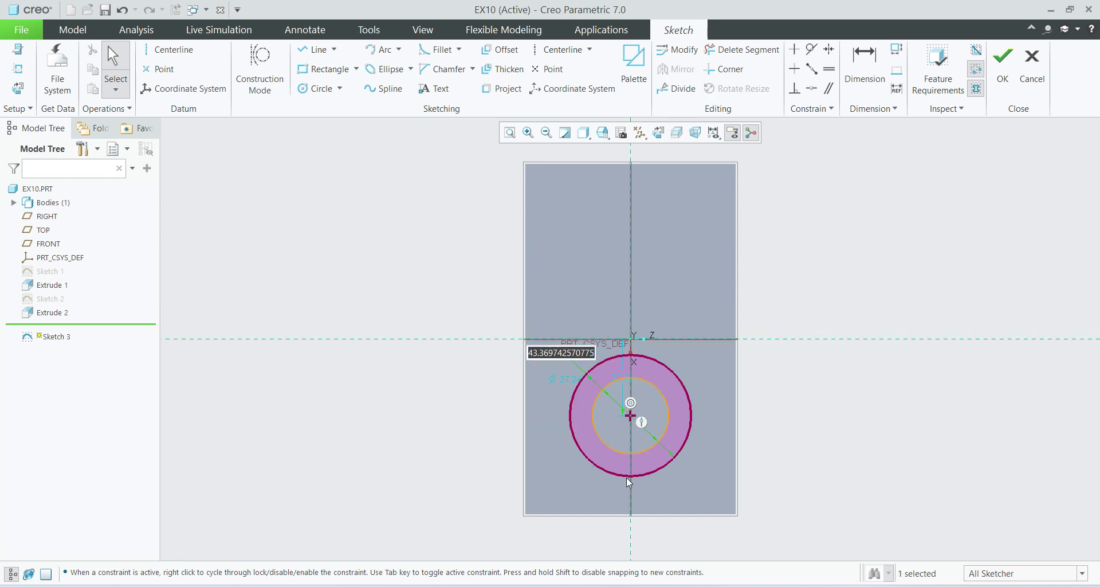
{"action": "type", "text": "52"}
{"action": "key", "text": "Return"}
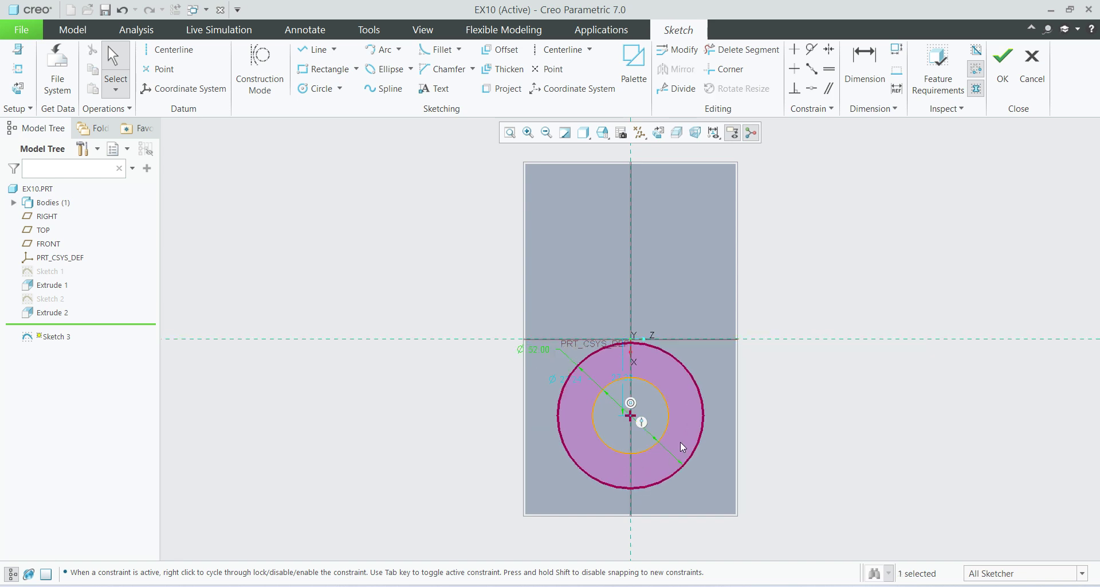
{"action": "double_click", "coordinate": [584, 383]}
{"action": "type", "text": "28"}
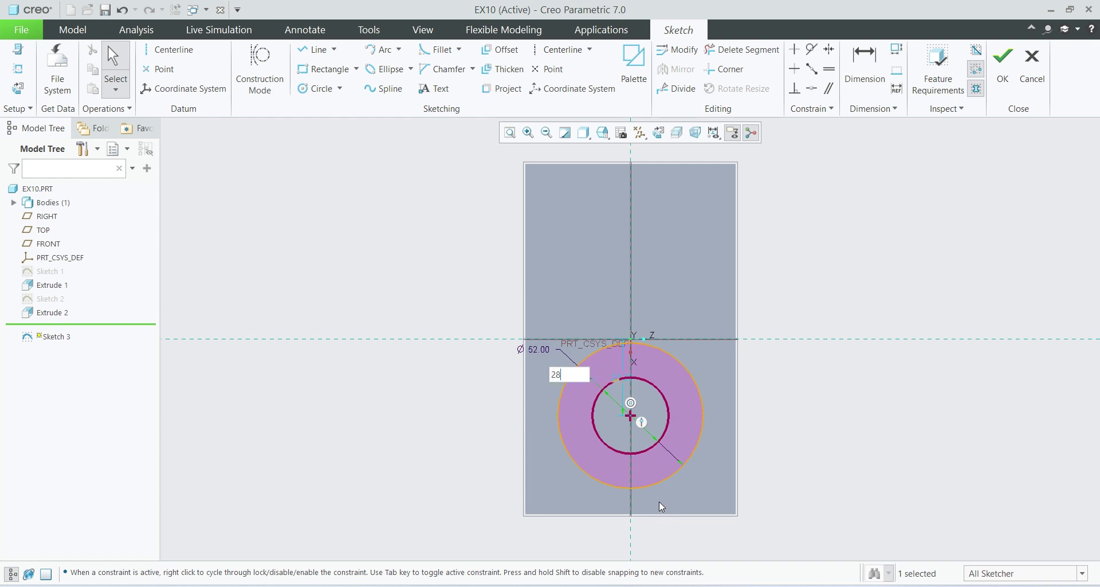
{"action": "key", "text": "Return"}
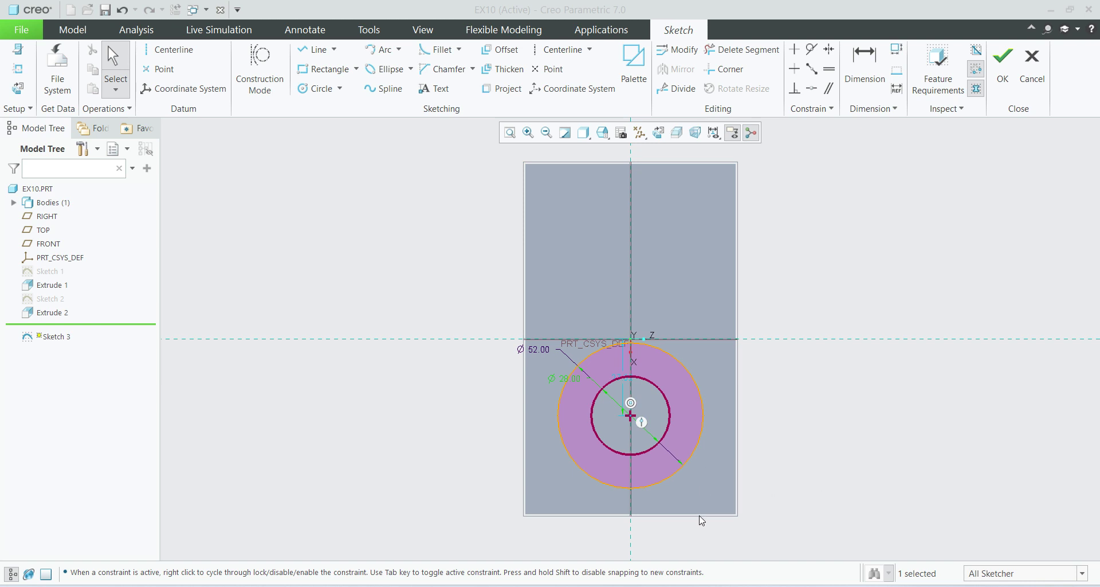
Dimension the circles' center 45 mm above the plate's bottom edge and finish the sketch
{"action": "left_click", "coordinate": [855, 84]}
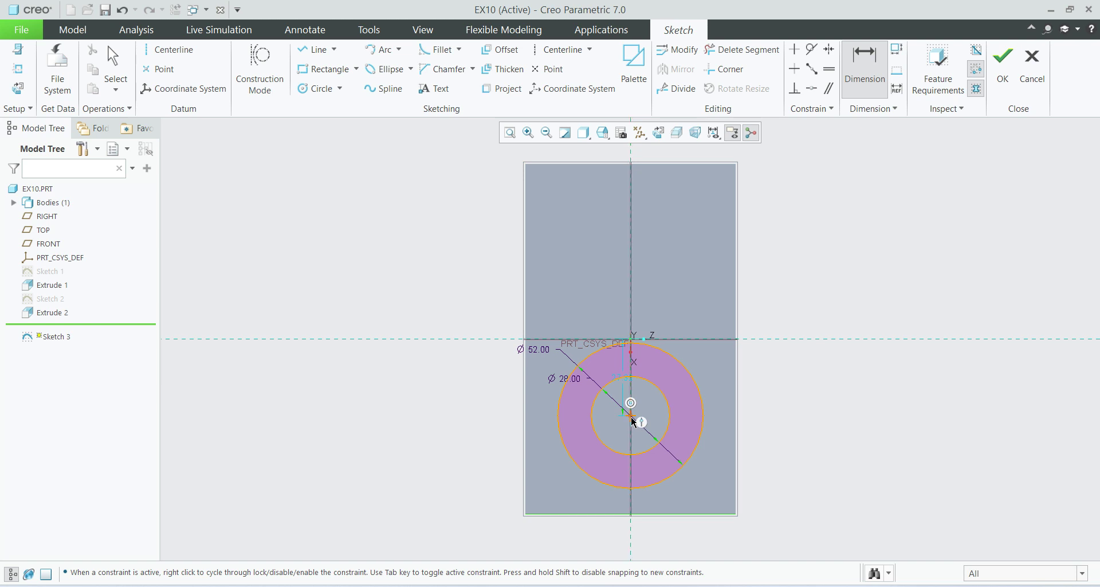
{"action": "left_click", "coordinate": [669, 425]}
{"action": "middle_click", "coordinate": [779, 457]}
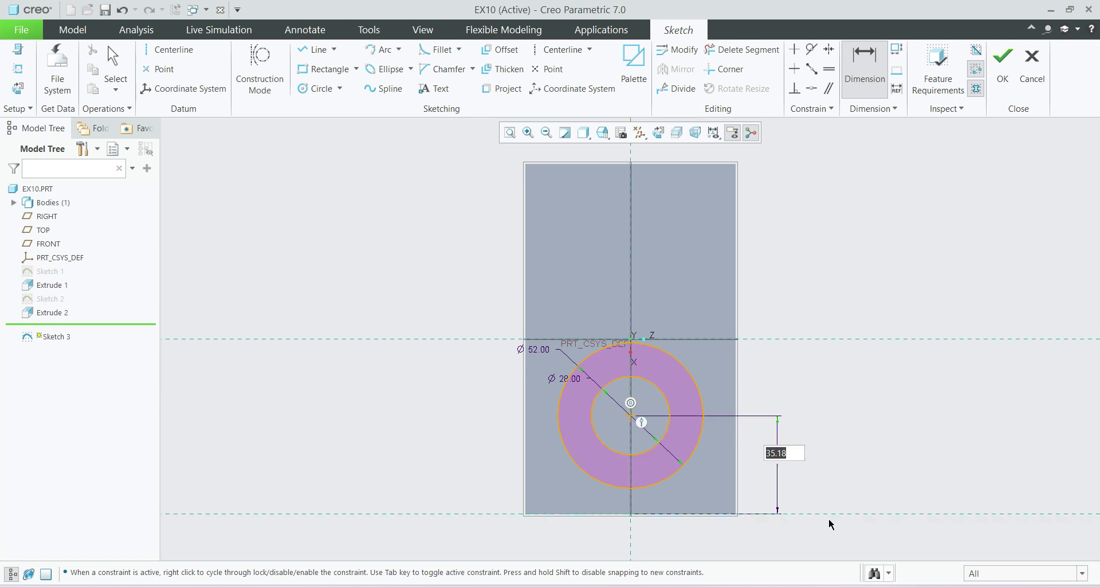
{"action": "type", "text": "45"}
{"action": "key", "text": "Return"}
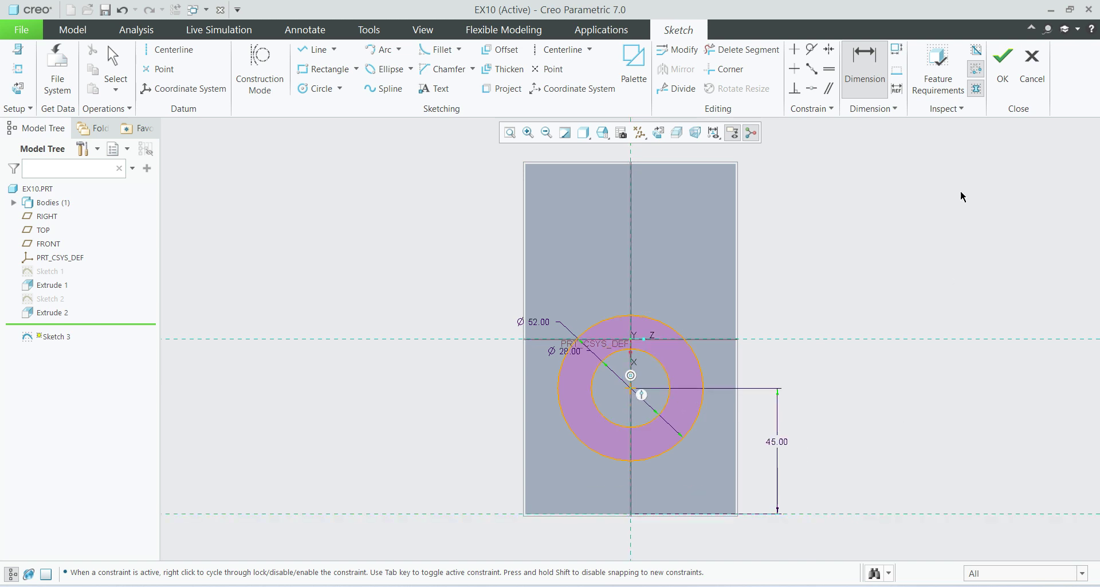
{"action": "left_click", "coordinate": [1002, 66]}
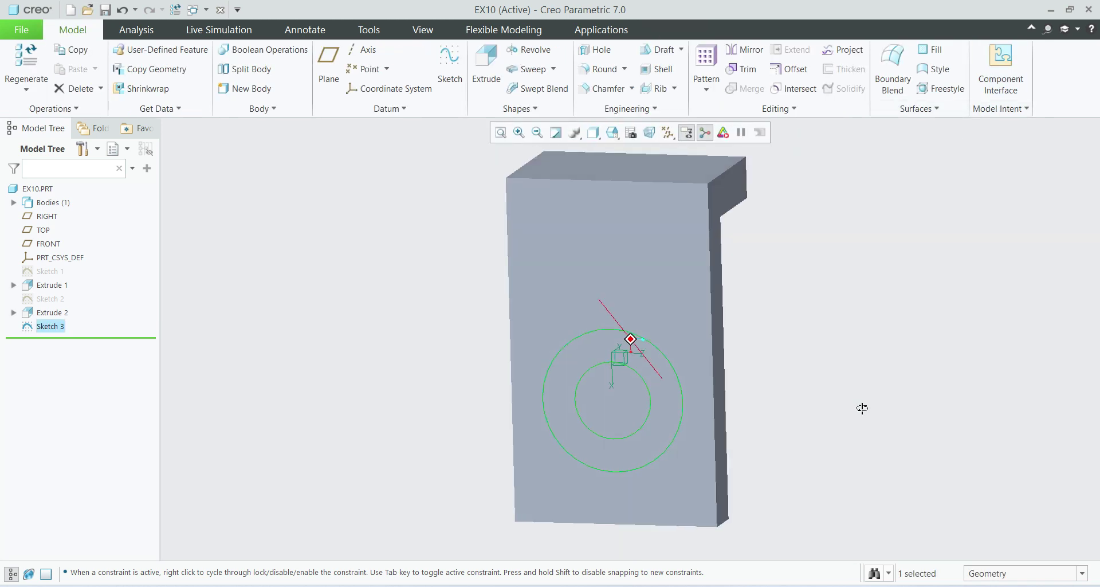
Extrude the two-circle sketch as a solid hollow boss with a depth of 38 mm
{"action": "left_click", "coordinate": [496, 64]}
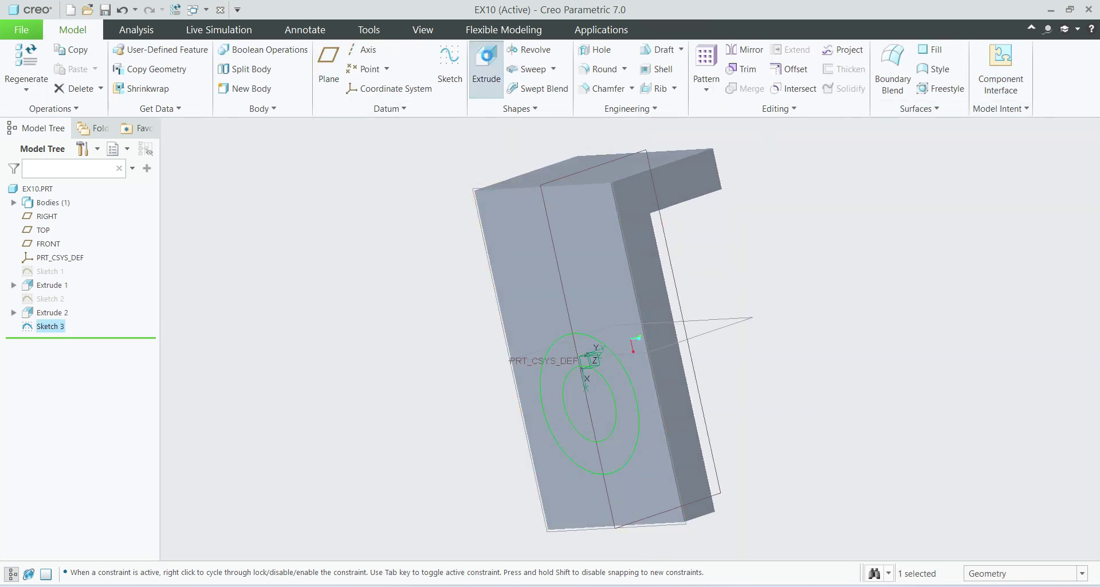
{"action": "left_click", "coordinate": [177, 66]}
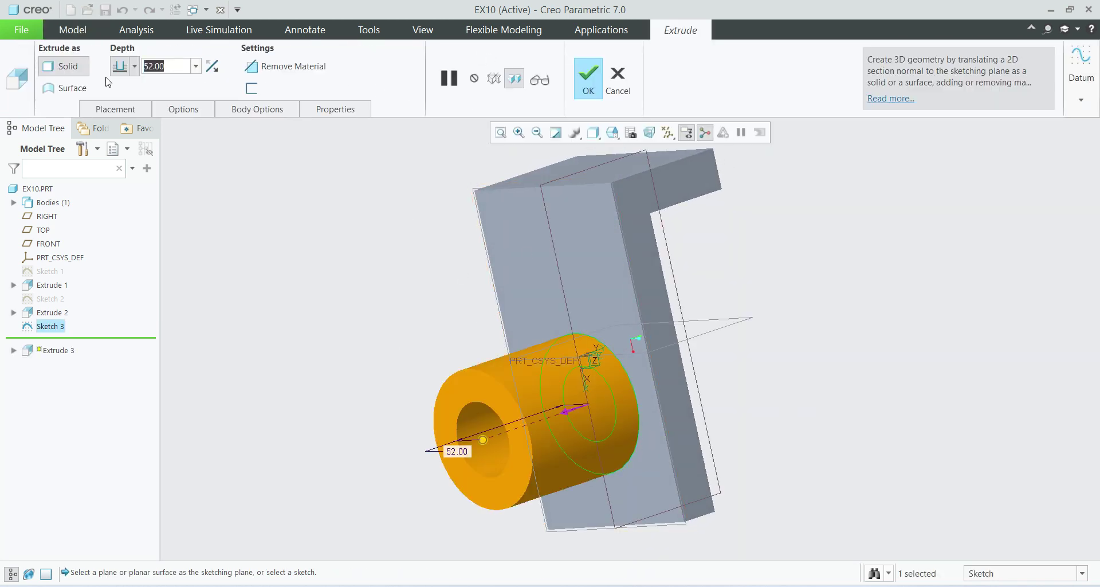
{"action": "type", "text": "3"}
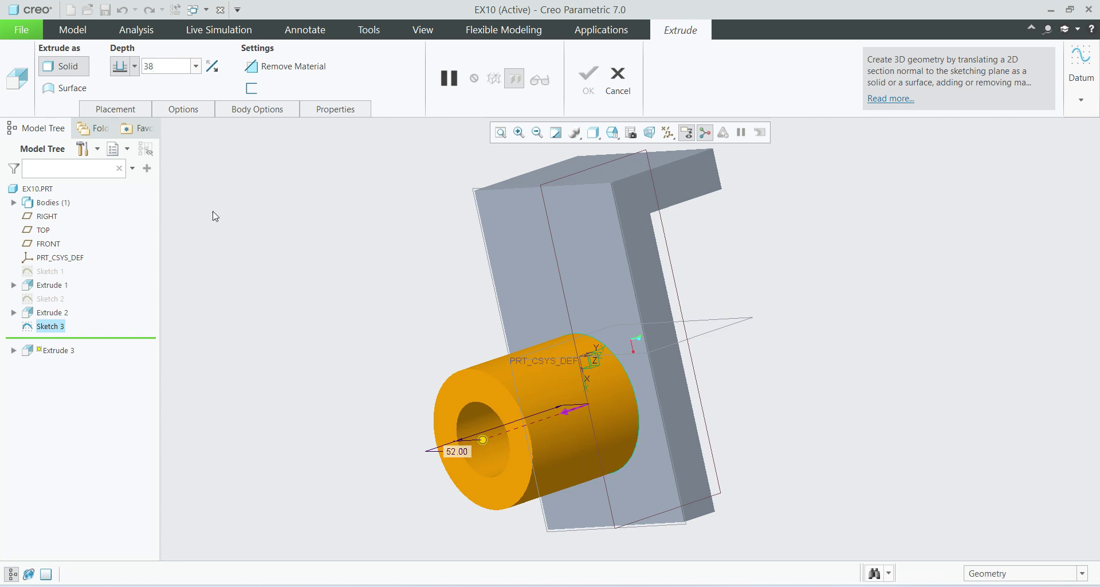
{"action": "type", "text": "8"}
{"action": "key", "text": "Return"}
{"action": "left_click", "coordinate": [585, 80]}
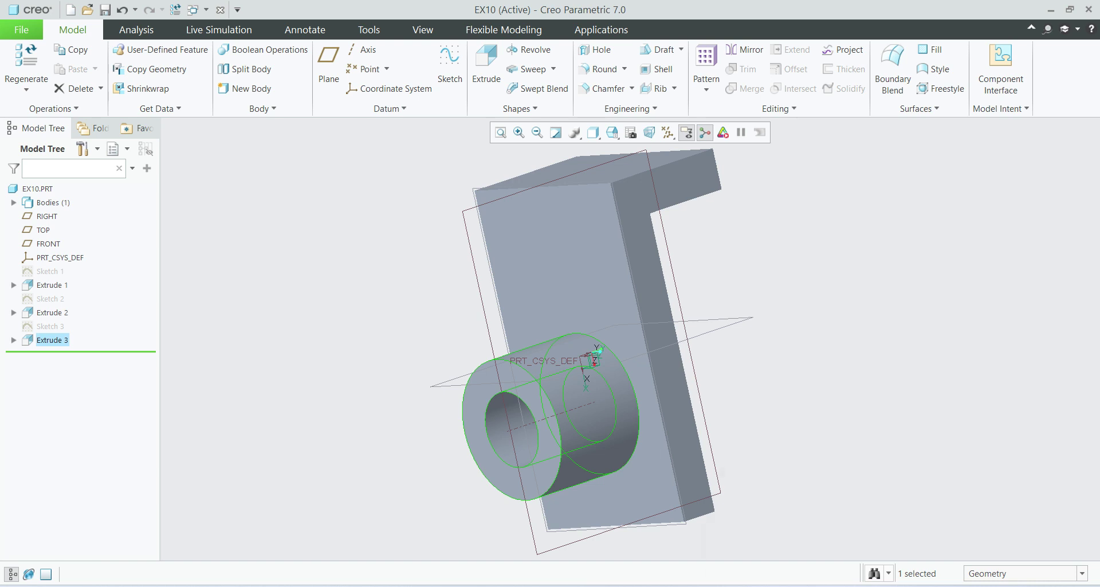
Check the reference drawing and set the hollow boss extrusion's depth to 35 mm
{"action": "left_click", "coordinate": [771, 585]}
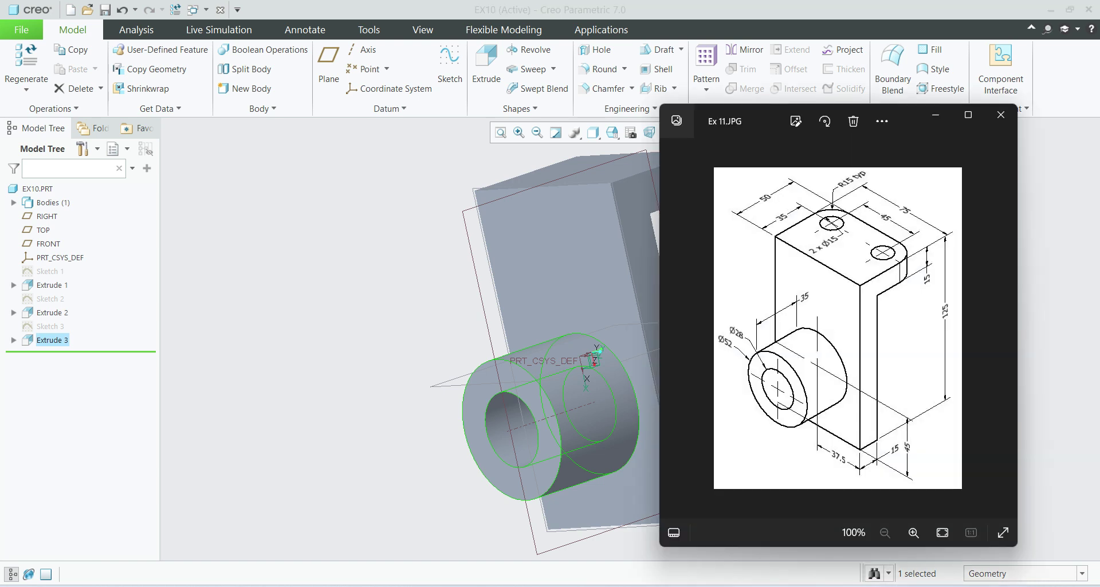
{"action": "left_click", "coordinate": [308, 304]}
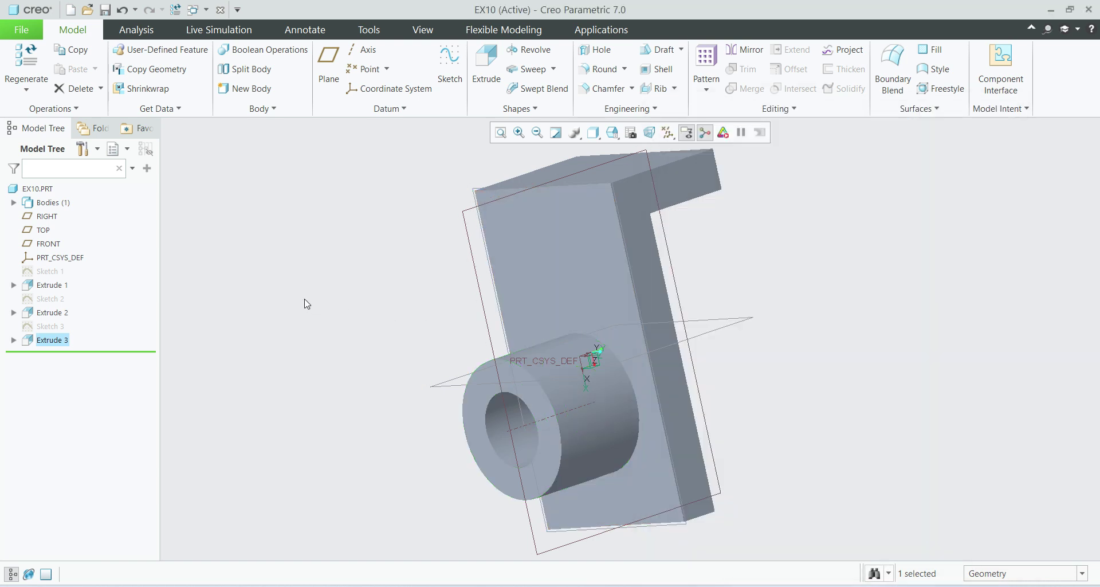
{"action": "right_click", "coordinate": [40, 343]}
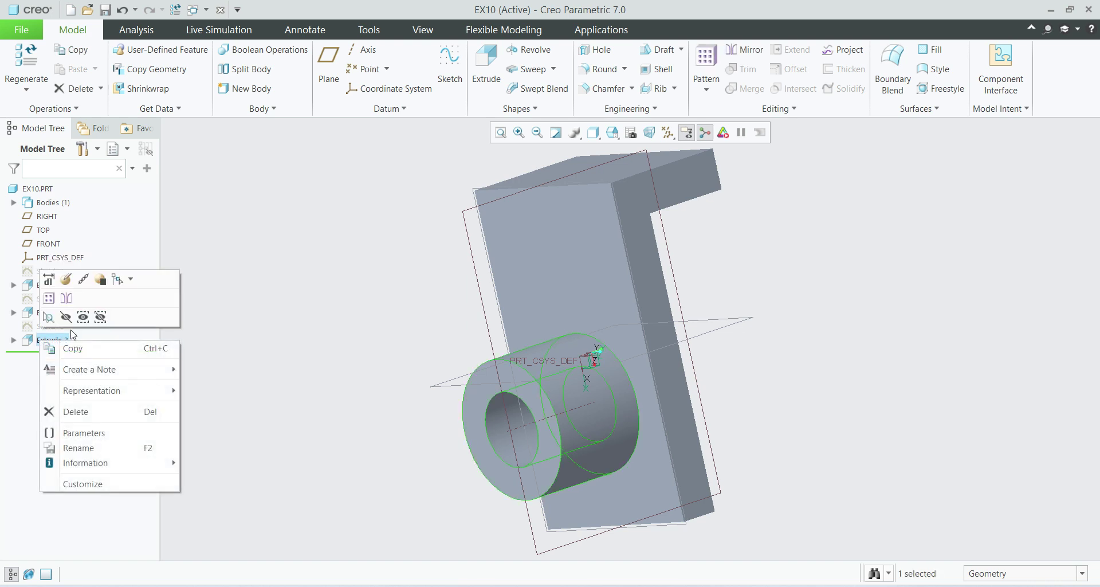
{"action": "left_click", "coordinate": [64, 284]}
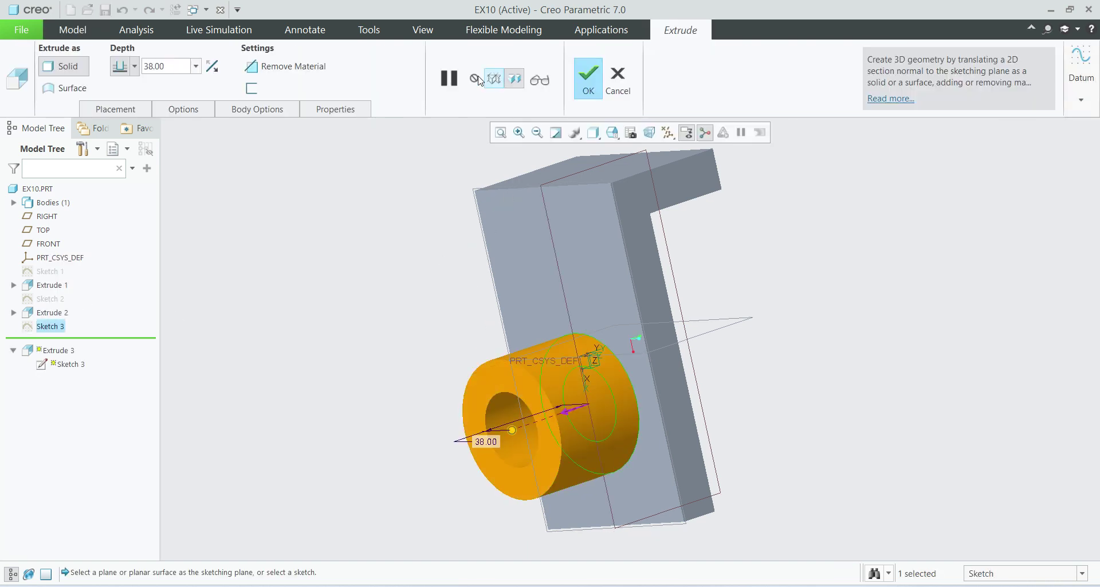
{"action": "double_click", "coordinate": [177, 70]}
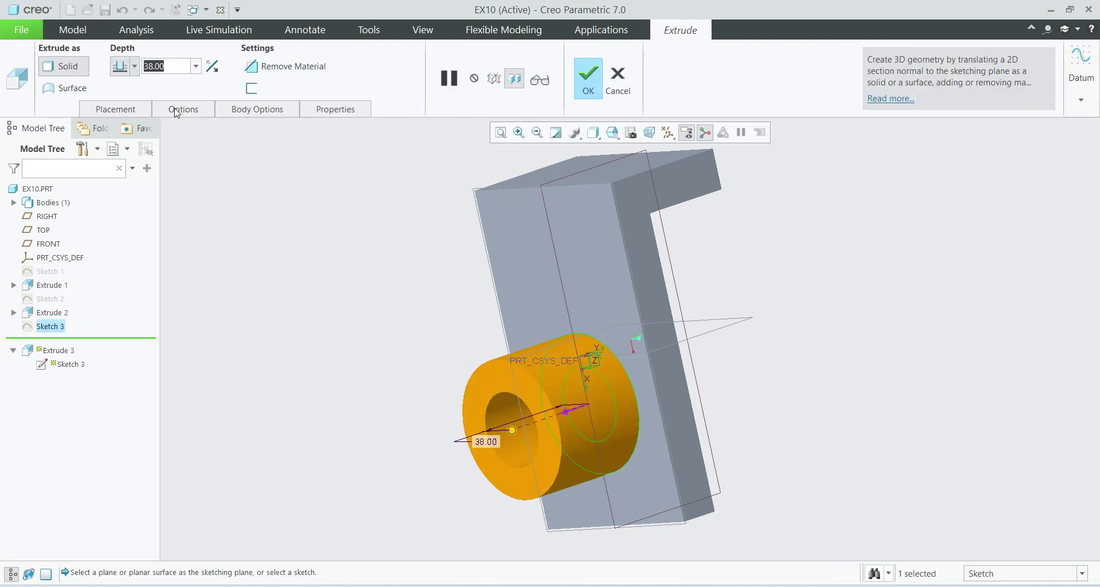
{"action": "type", "text": "35"}
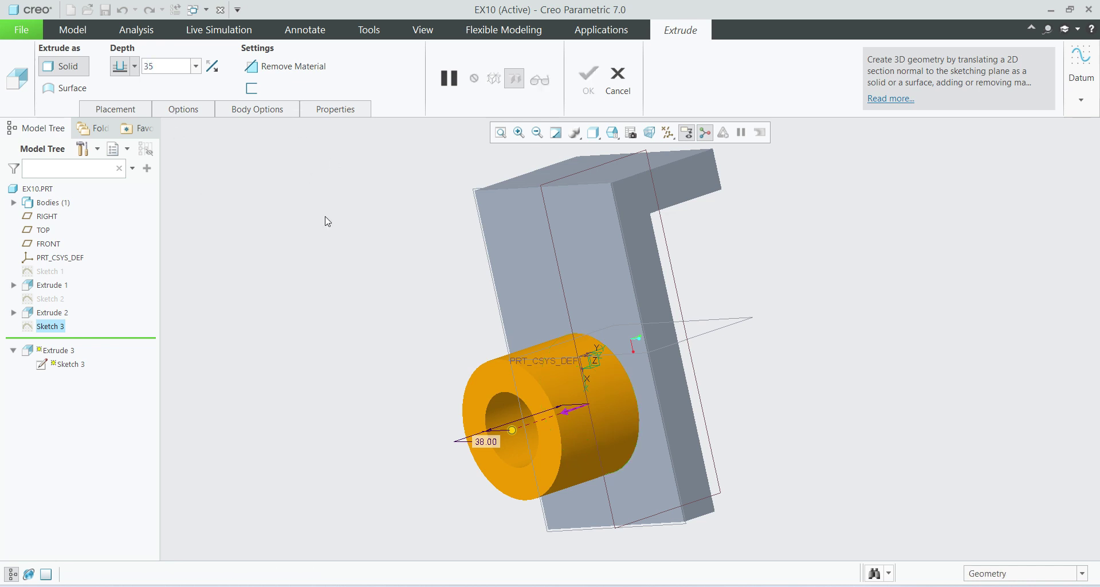
{"action": "left_click", "coordinate": [589, 75]}
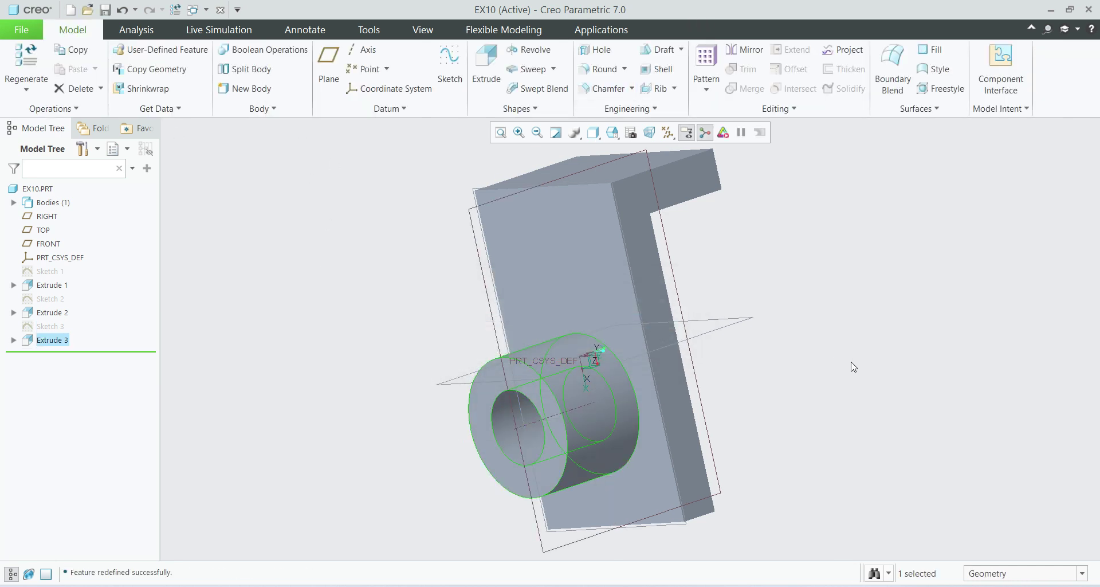
Hide the RIGHT, TOP and FRONT datum planes and the default coordinate system
{"action": "middle_click_drag", "start_coordinate": [853, 367], "coordinate": [627, 341]}
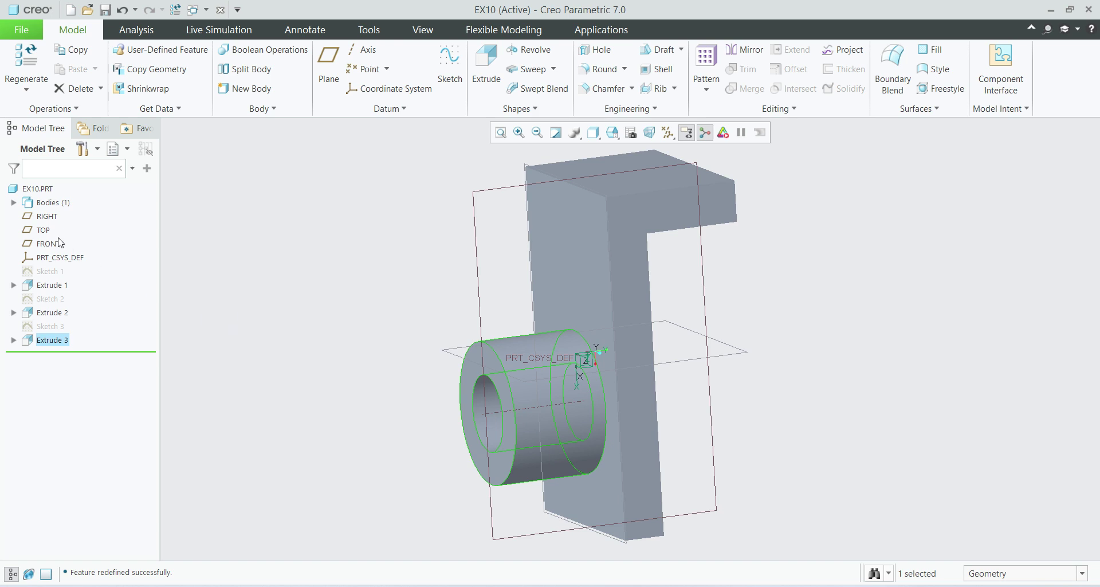
{"action": "left_click", "coordinate": [45, 217]}
{"action": "left_click", "coordinate": [55, 257], "text": "shift"}
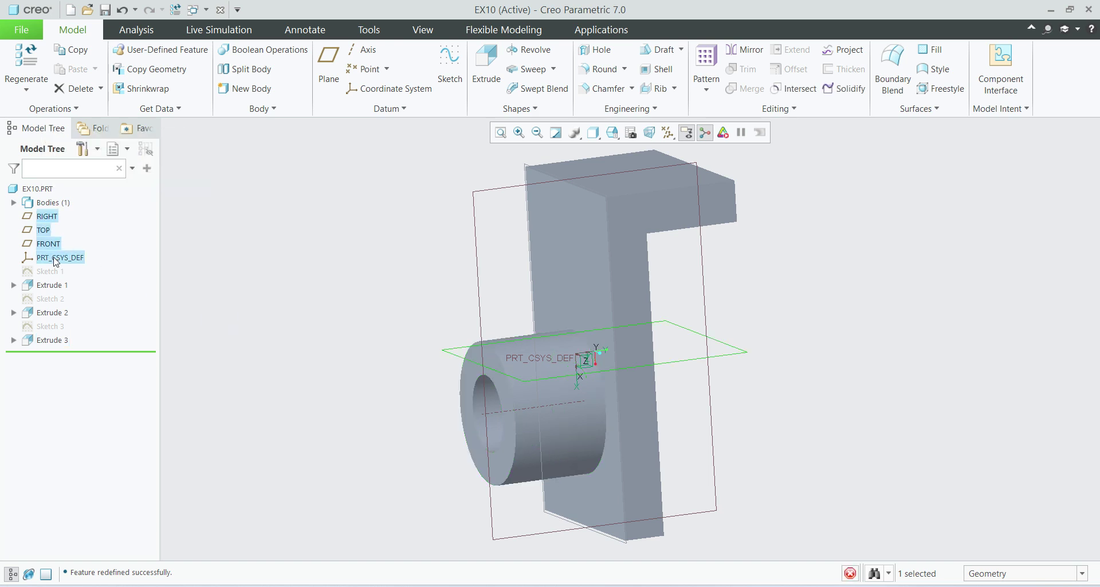
{"action": "right_click", "coordinate": [55, 260]}
{"action": "left_click", "coordinate": [80, 234]}
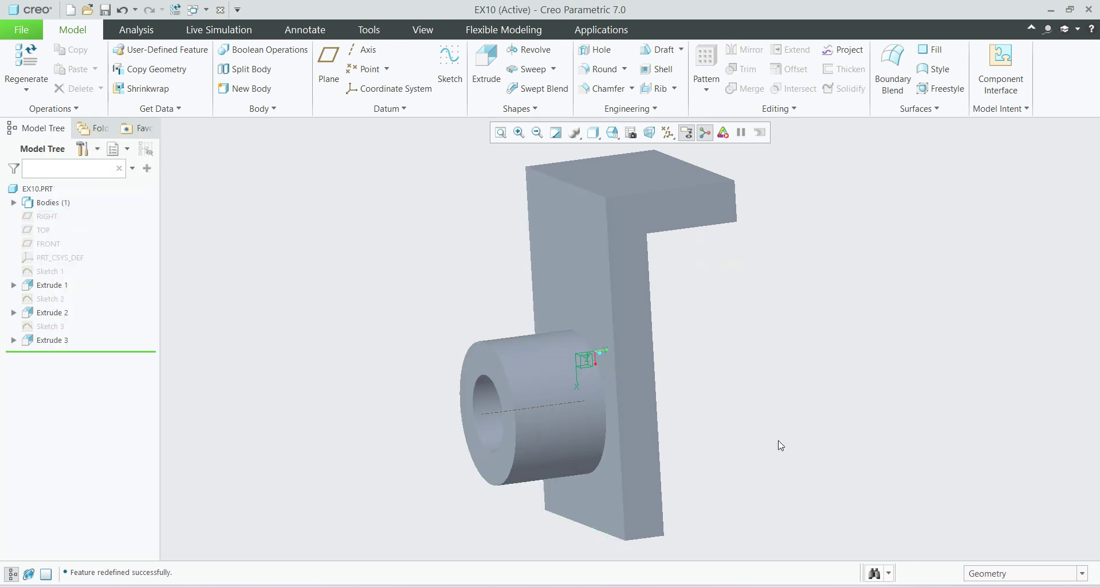
Consult the reference drawing, start a sketch on the bracket's top face and orient the view parallel to the sketch plane
{"action": "middle_click_drag", "start_coordinate": [797, 444], "coordinate": [716, 359]}
{"action": "key", "text": "ctrl+d"}
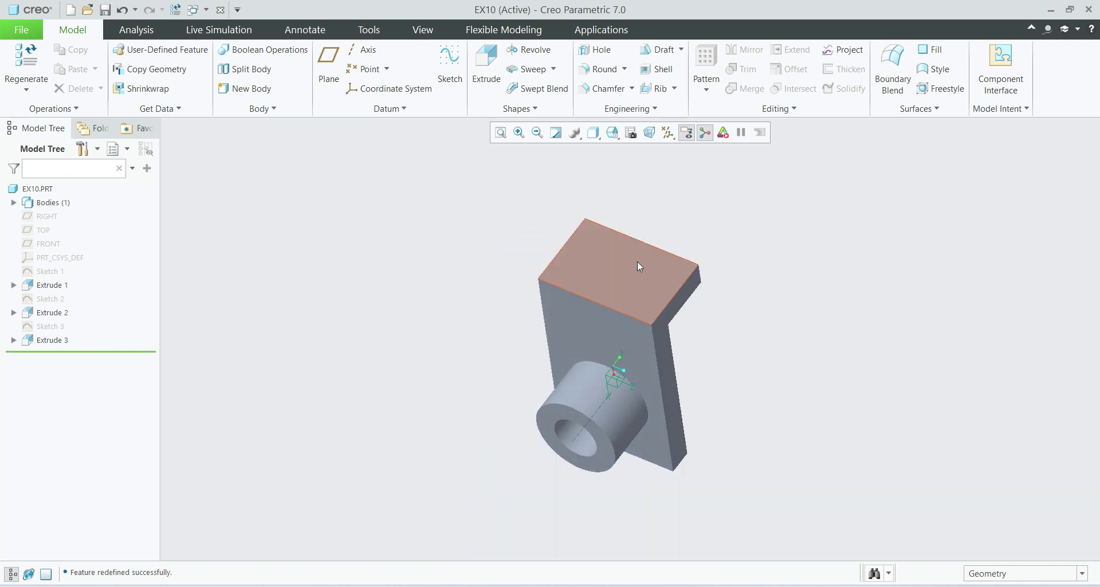
{"action": "key", "text": "ctrl+d"}
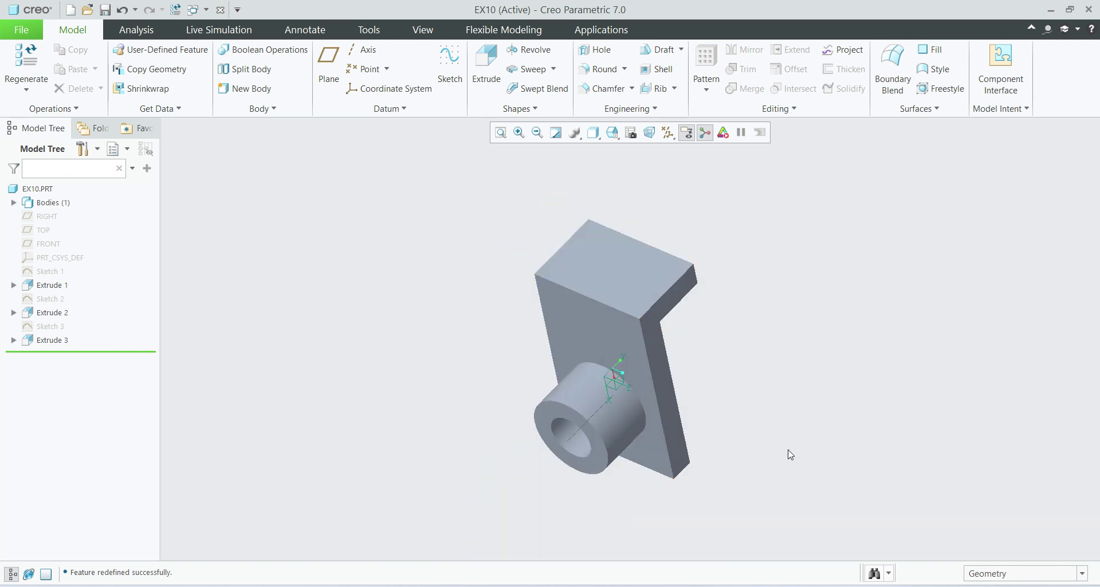
{"action": "key", "text": "alt+Tab"}
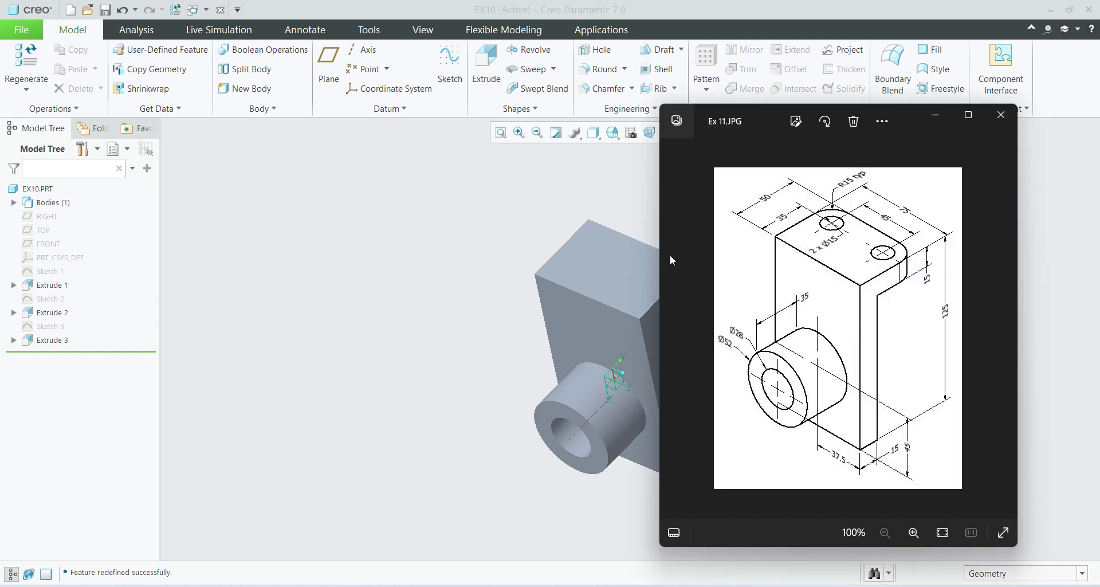
{"action": "key", "text": "alt+Tab"}
{"action": "left_click", "coordinate": [586, 281]}
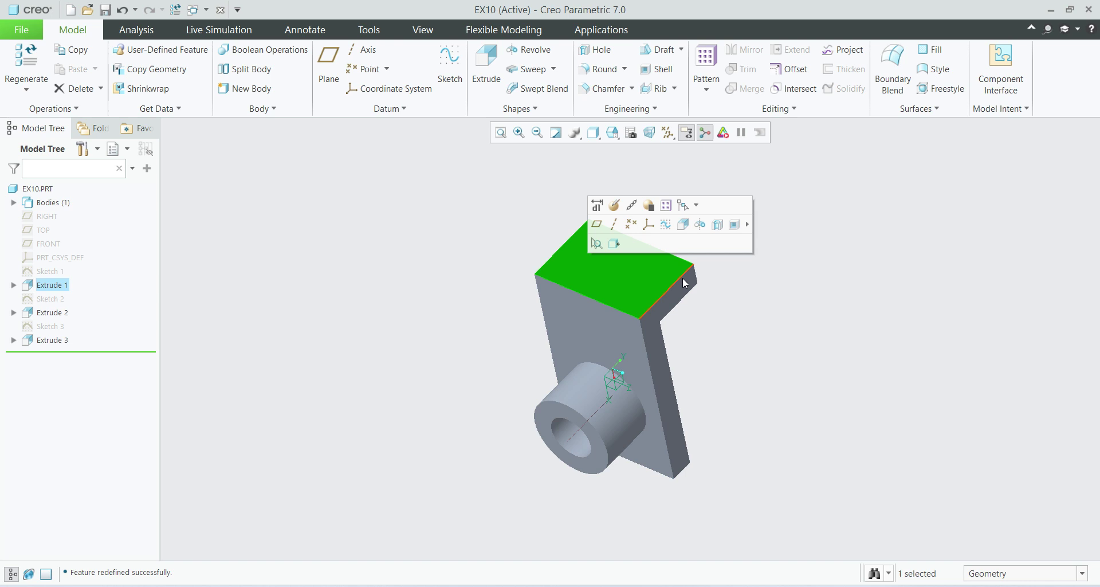
{"action": "left_click", "coordinate": [672, 225]}
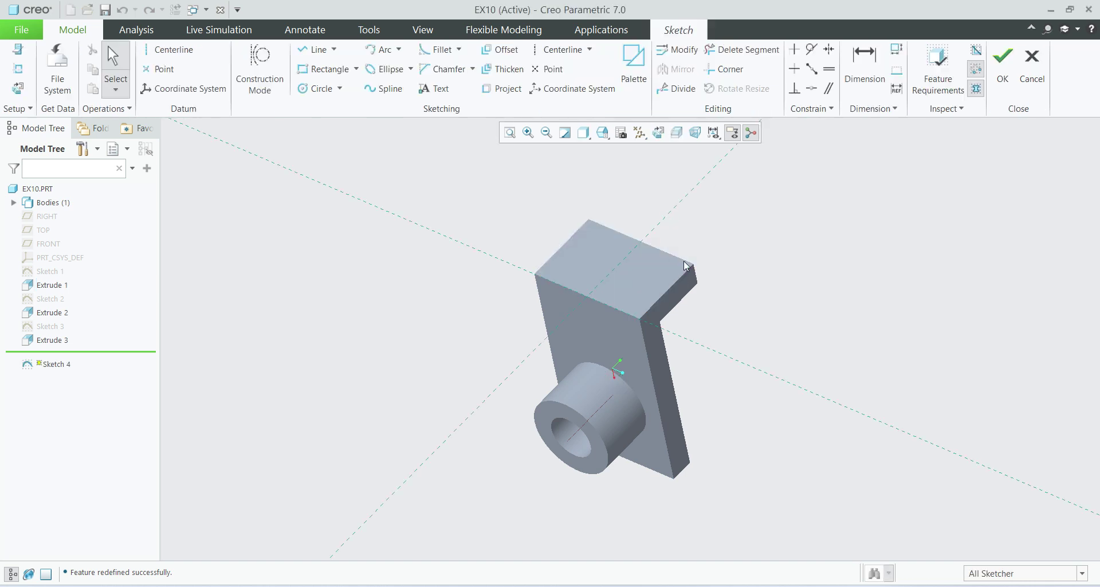
{"action": "left_click", "coordinate": [658, 133]}
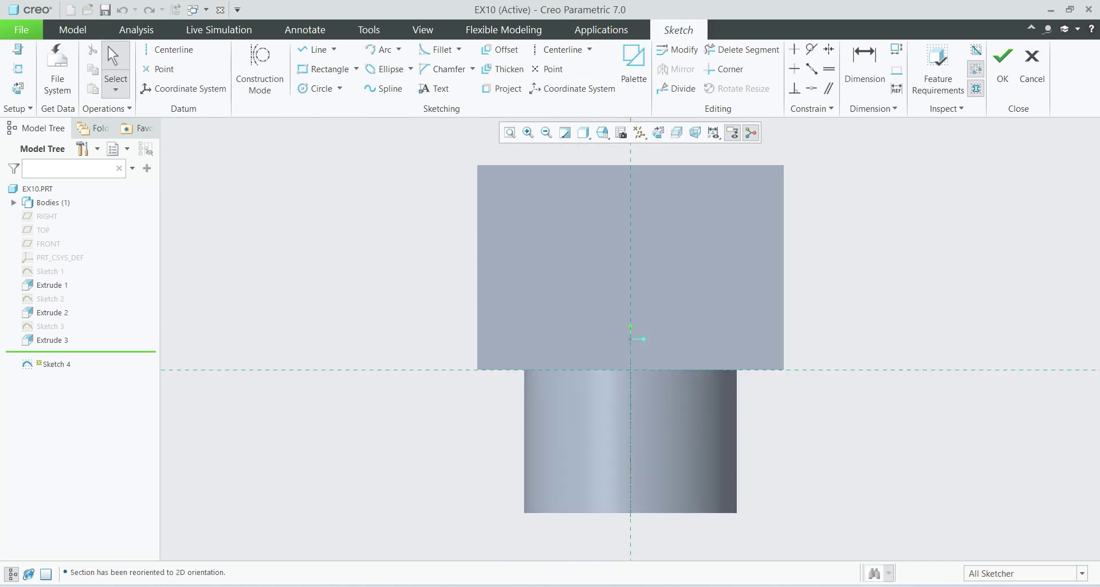
Check the hole layout in the reference drawing and sketch a circle about 10 mm in diameter near the top face's rear left corner
{"action": "key", "text": "alt+Tab"}
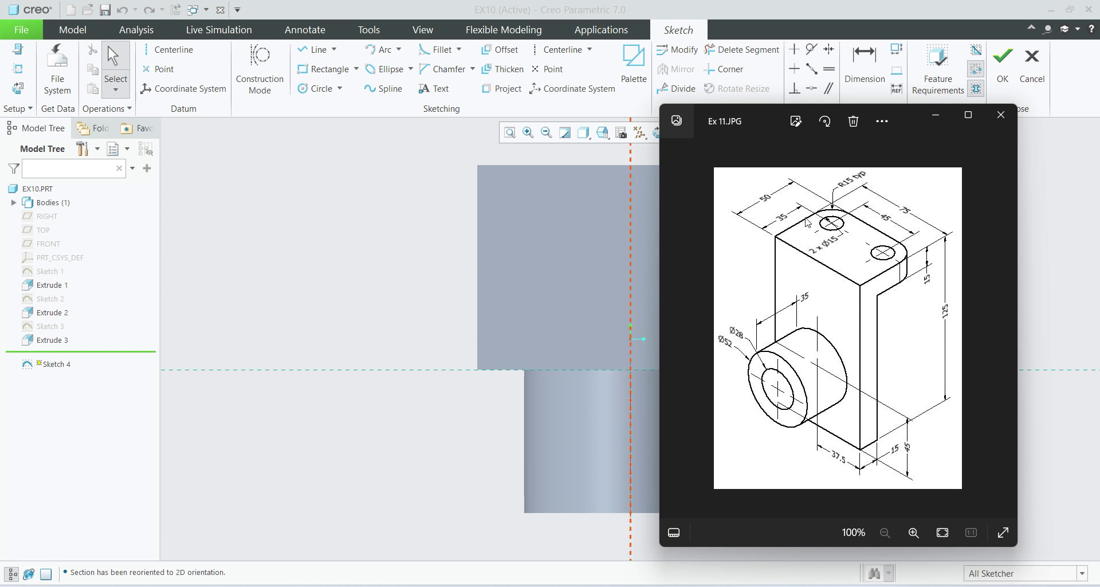
{"action": "left_click", "coordinate": [255, 270]}
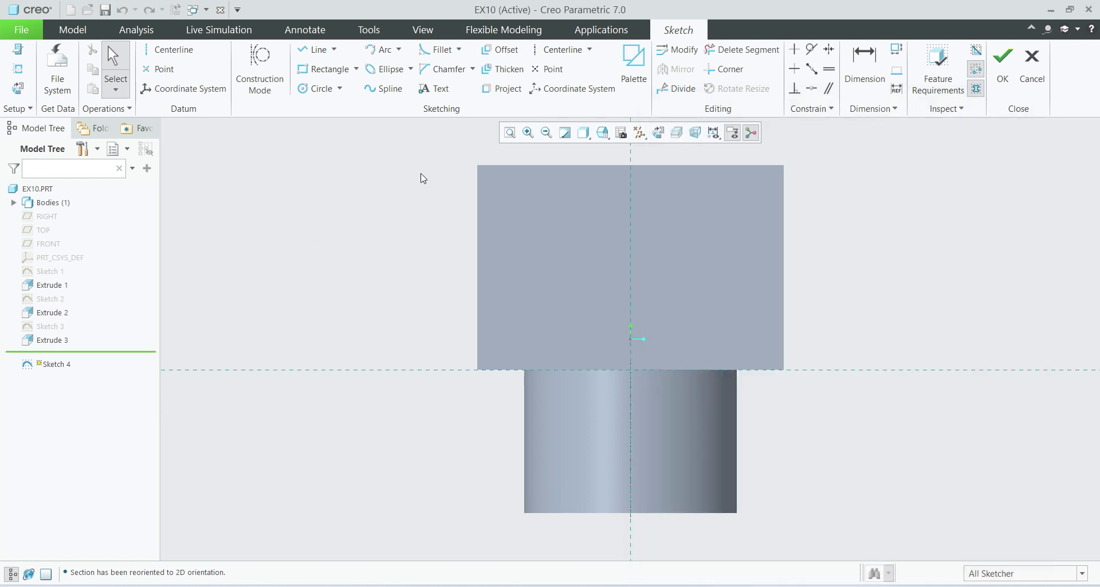
{"action": "left_click", "coordinate": [324, 90]}
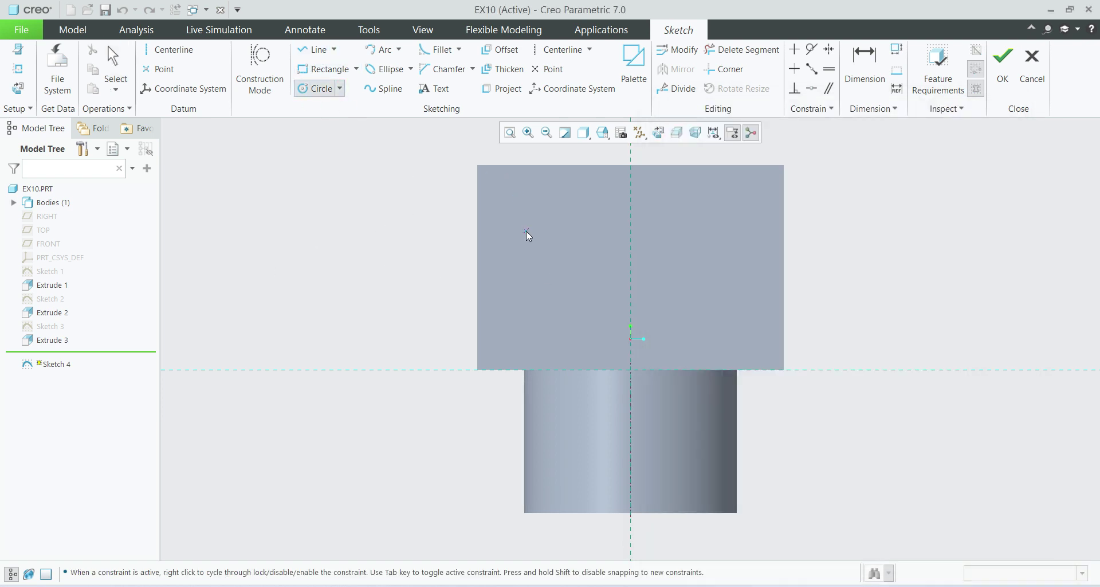
{"action": "left_click", "coordinate": [526, 231]}
{"action": "left_click", "coordinate": [540, 247]}
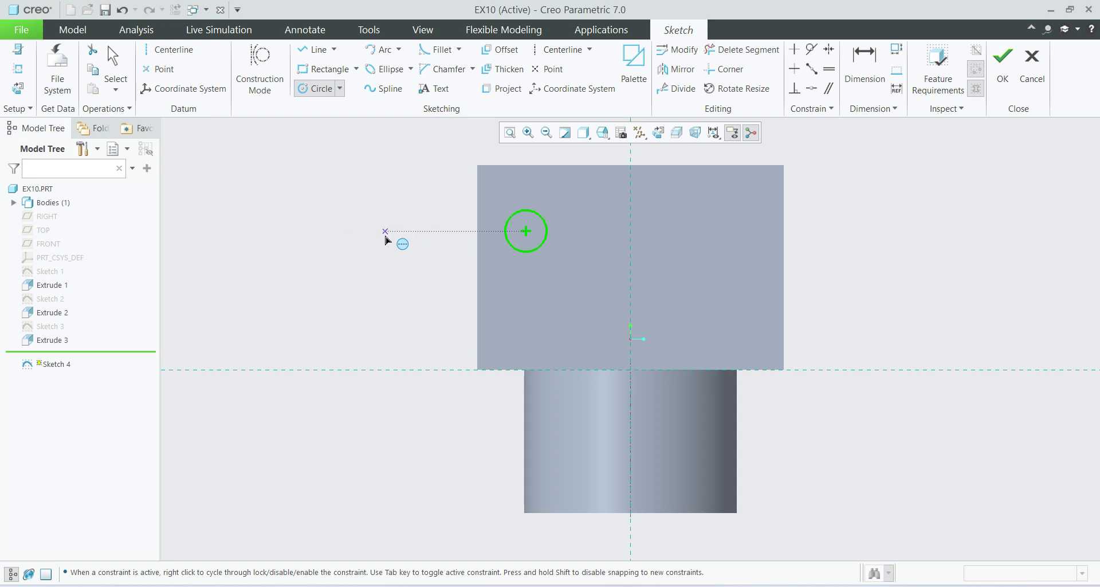
{"action": "middle_click", "coordinate": [387, 241]}
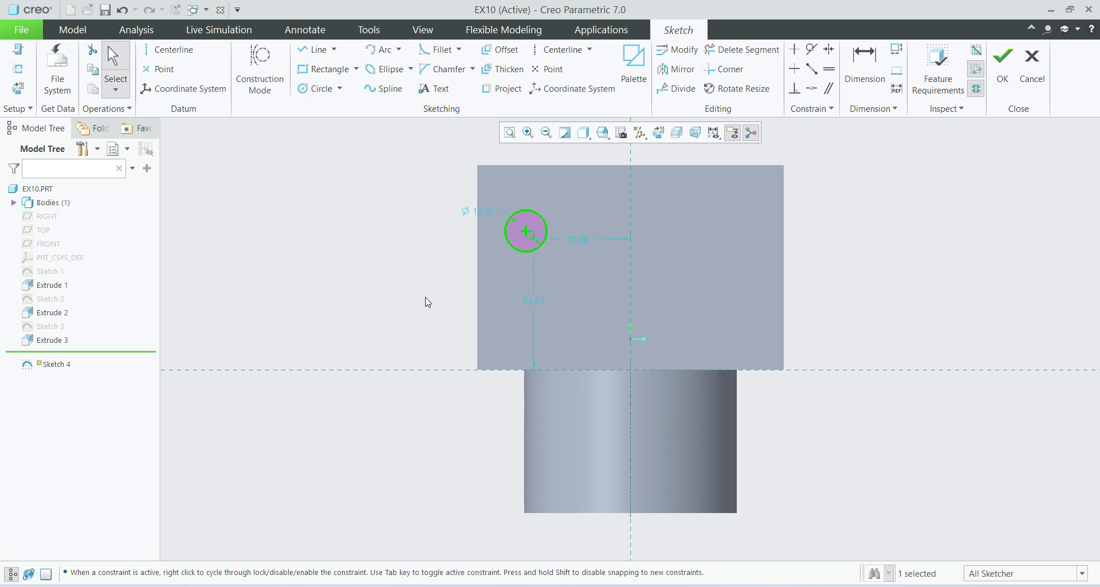
Set the circle's diameter to 15 mm and its center's distance from the horizontal reference at the front edge to 35 mm
{"action": "double_click", "coordinate": [485, 216]}
{"action": "type", "text": "1"}
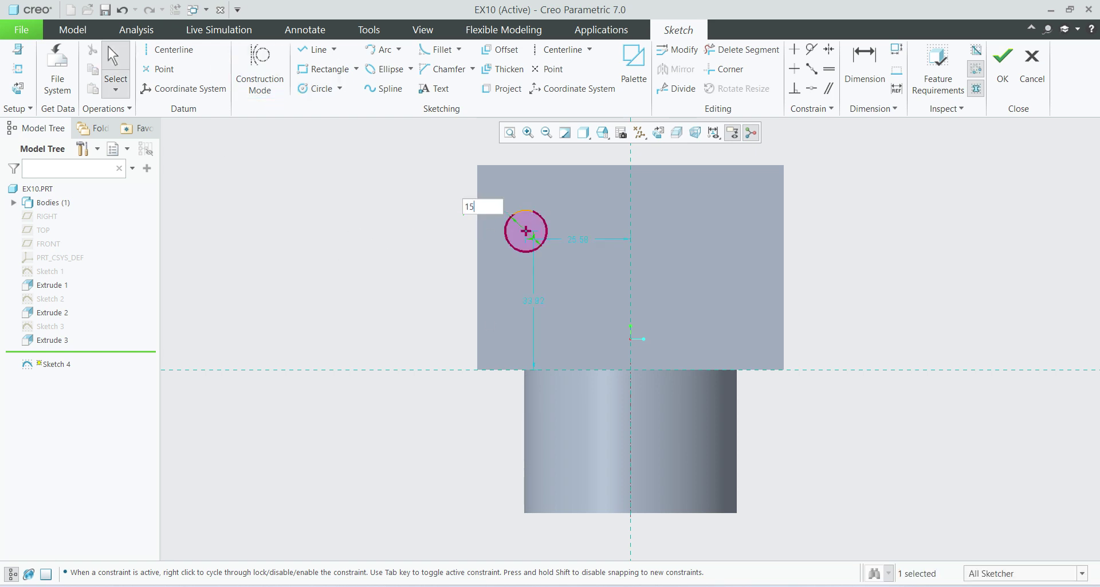
{"action": "type", "text": "5"}
{"action": "key", "text": "Return"}
{"action": "double_click", "coordinate": [534, 300]}
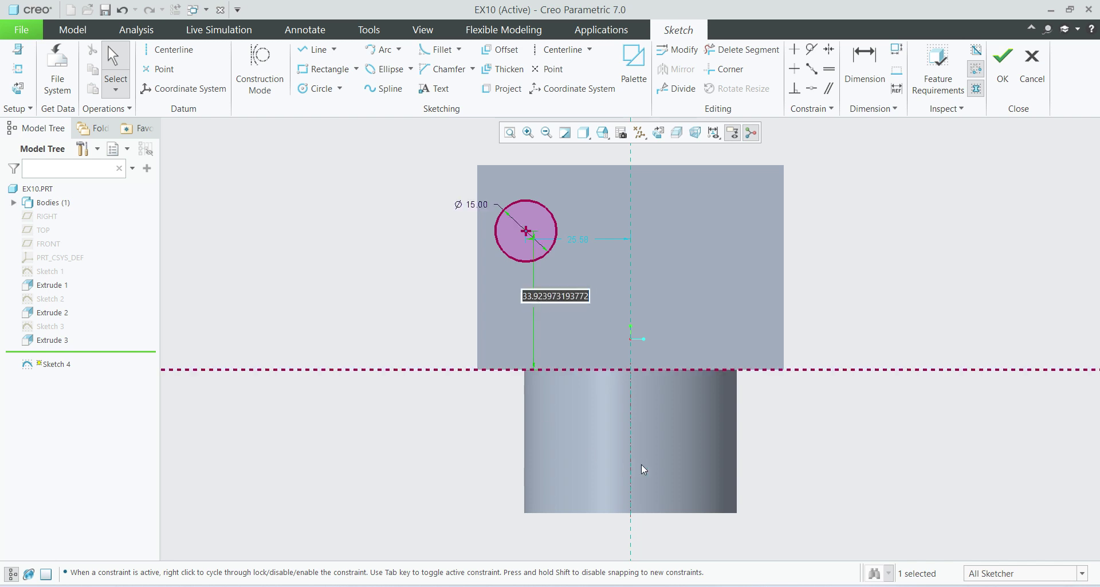
{"action": "type", "text": "35"}
{"action": "key", "text": "Return"}
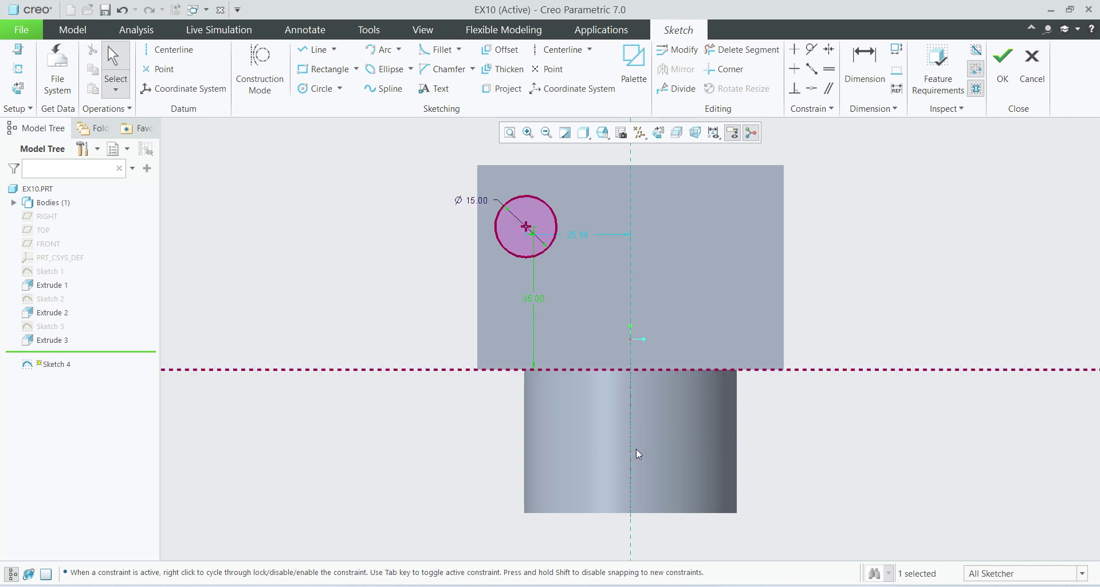
Dimension the circle's center 15 mm from the face's left edge and finish the sketch
{"action": "left_click", "coordinate": [863, 69]}
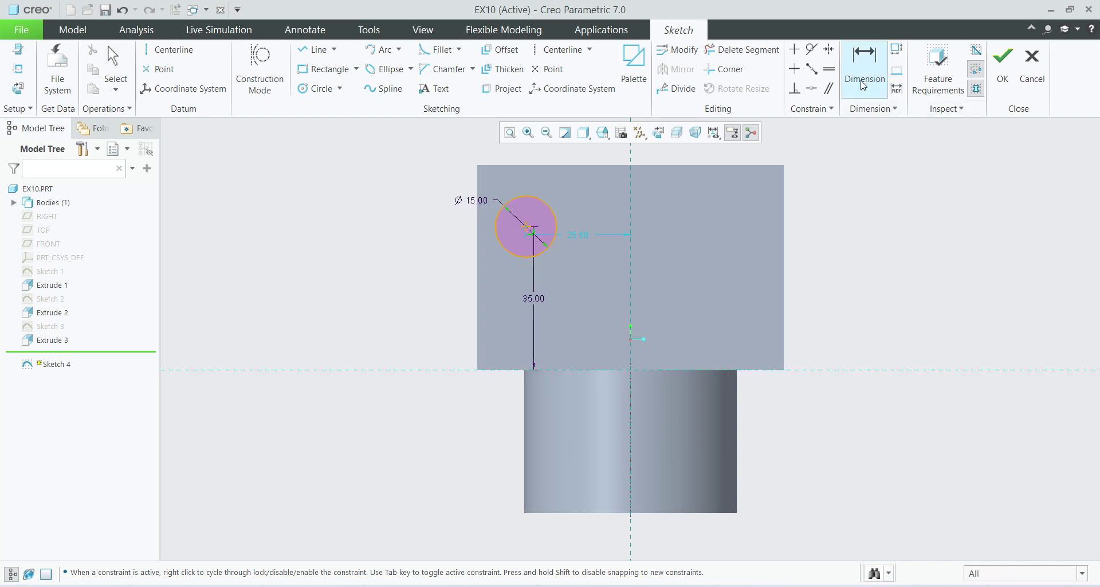
{"action": "left_click", "coordinate": [478, 265]}
{"action": "left_click", "coordinate": [527, 230]}
{"action": "middle_click", "coordinate": [493, 287]}
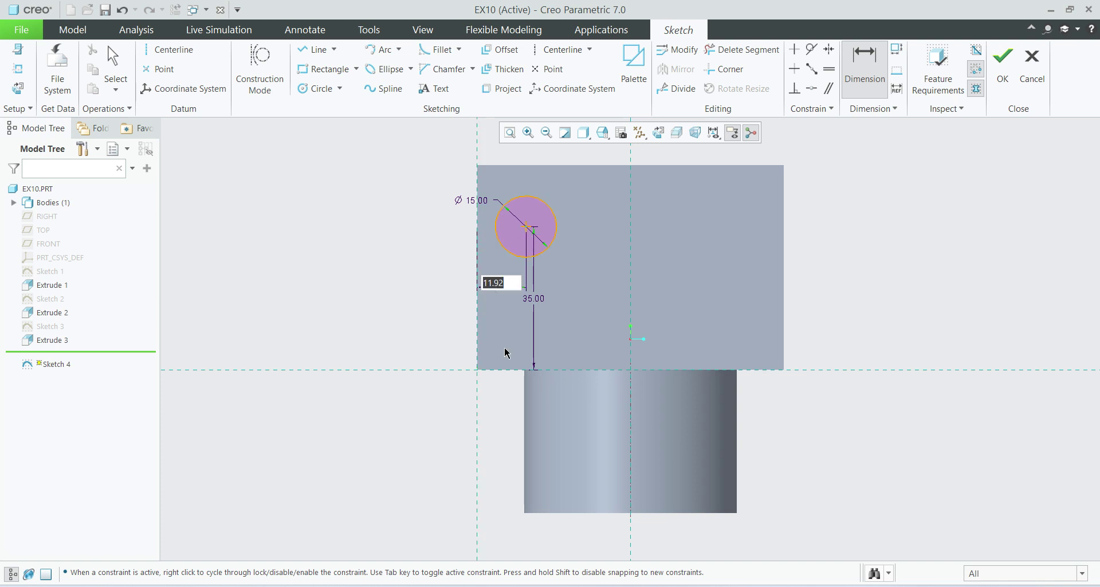
{"action": "type", "text": "15"}
{"action": "key", "text": "Return"}
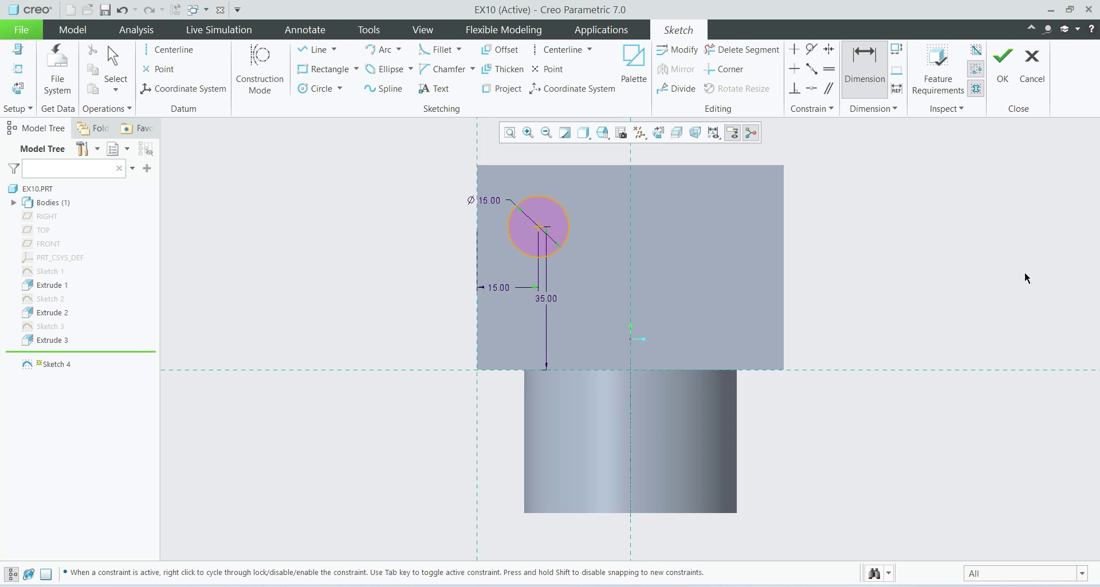
{"action": "left_click", "coordinate": [1006, 77]}
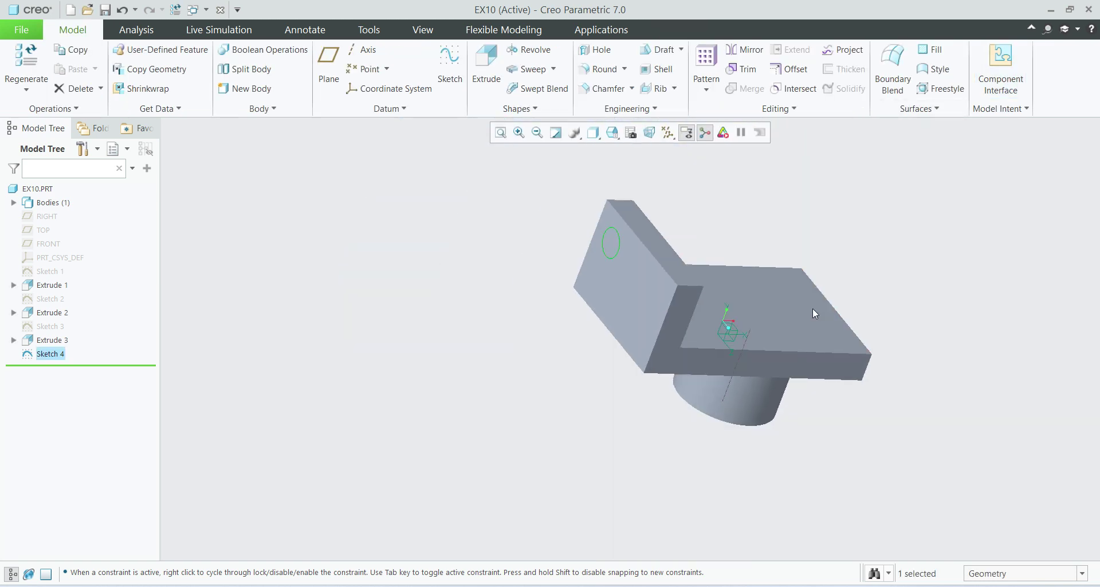
Extrude the circle 15 mm into the flange as a material-removing cut, reversing the direction
{"action": "left_click", "coordinate": [486, 69]}
{"action": "left_click", "coordinate": [290, 67]}
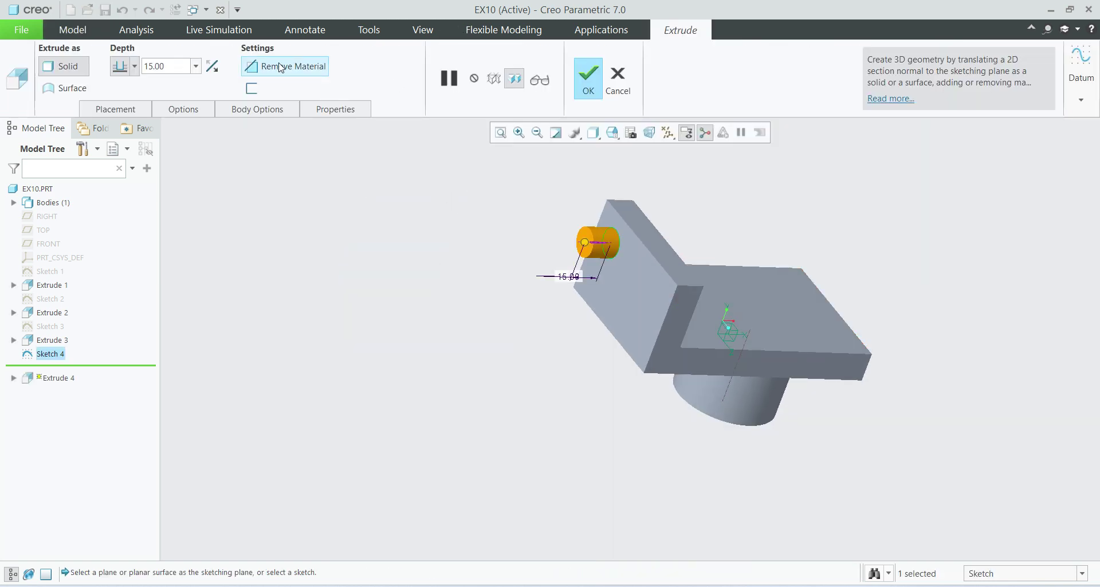
{"action": "left_click", "coordinate": [212, 67]}
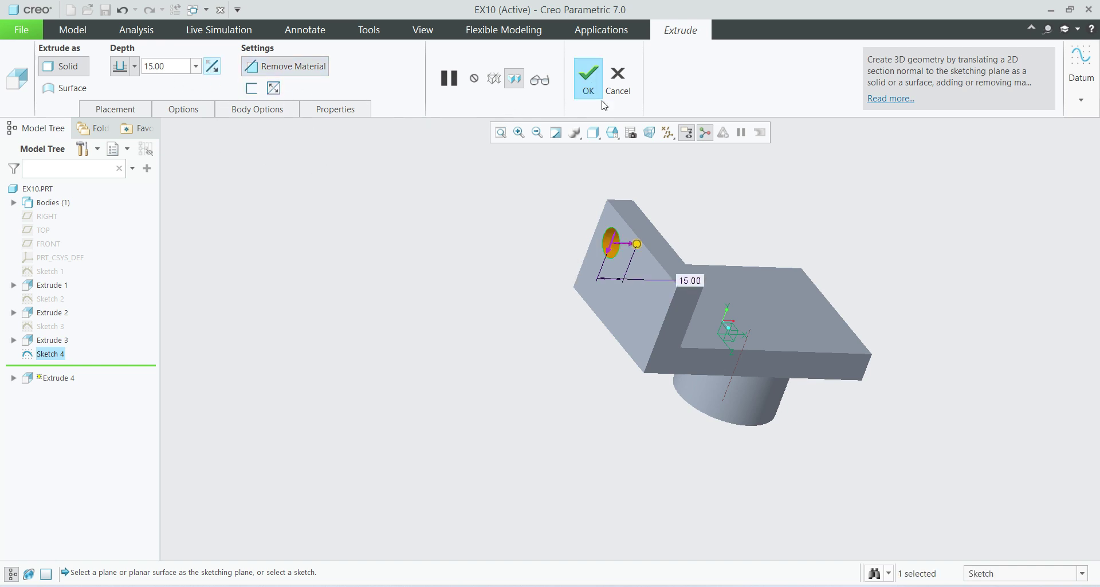
{"action": "left_click", "coordinate": [590, 80]}
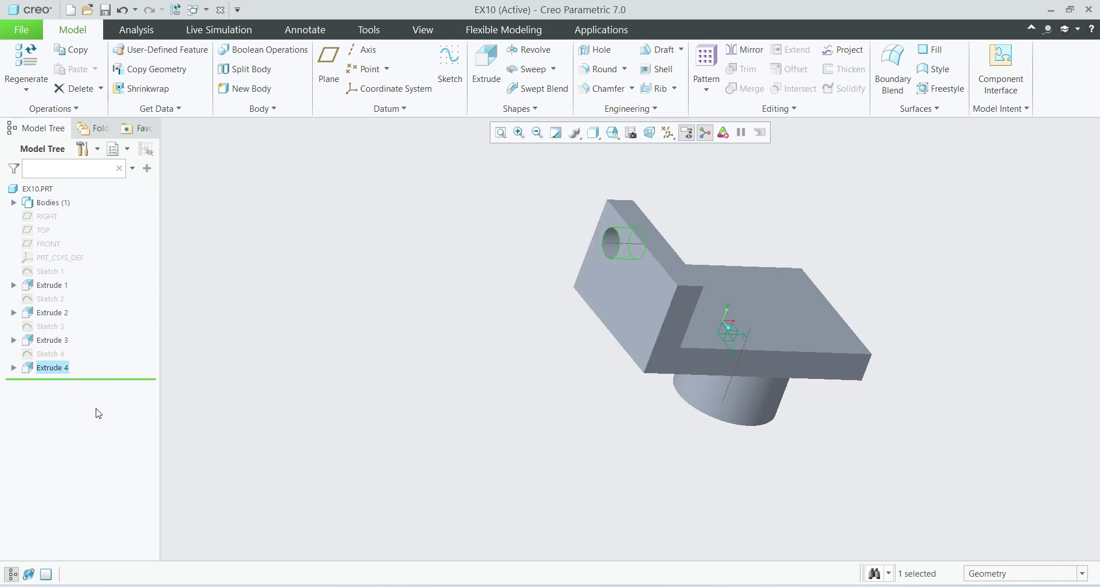
Show the RIGHT, TOP and FRONT datum planes in the model
{"action": "left_click", "coordinate": [52, 368]}
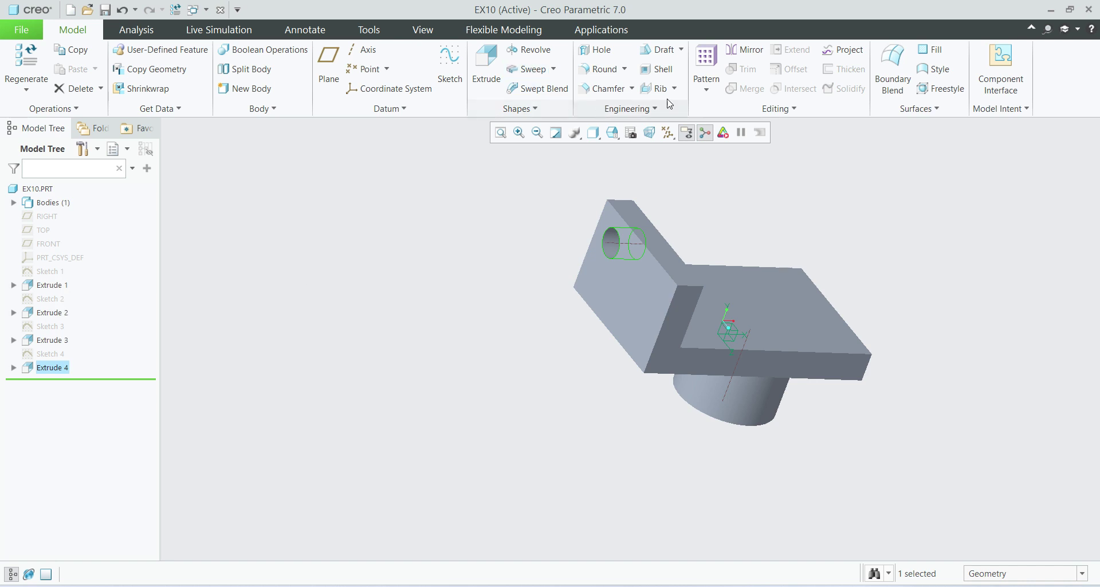
{"action": "left_click", "coordinate": [739, 50]}
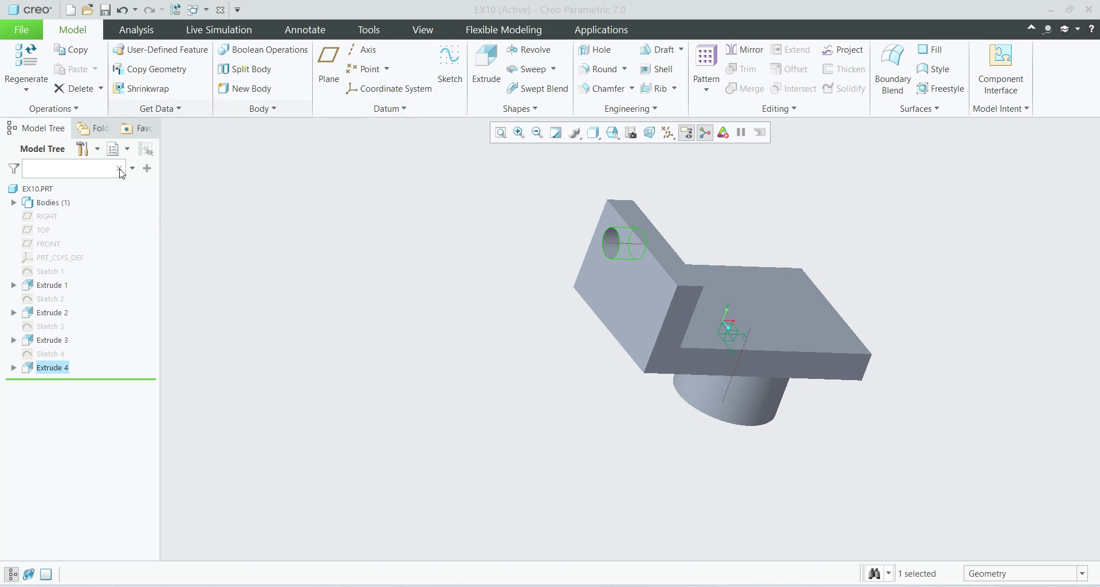
{"action": "left_click", "coordinate": [47, 216]}
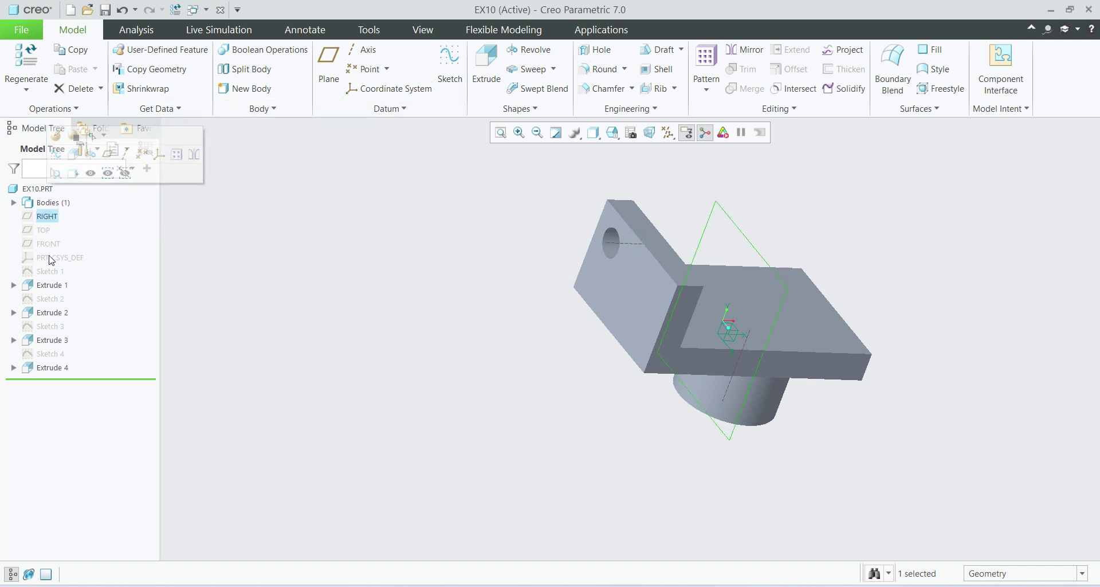
{"action": "left_click", "coordinate": [48, 245], "text": "shift"}
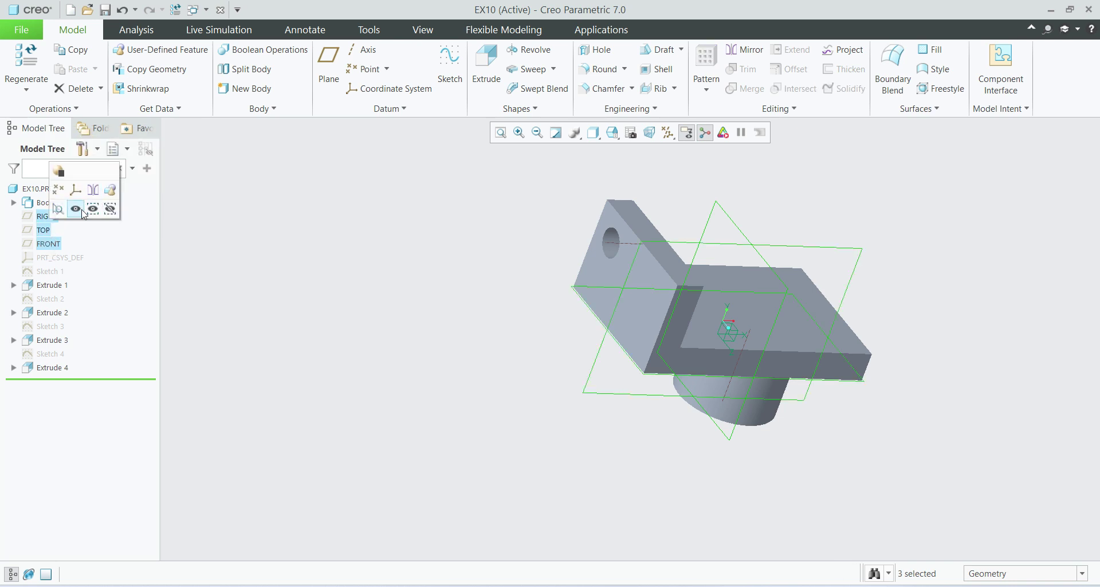
{"action": "left_click", "coordinate": [312, 309]}
{"action": "middle_click_drag", "start_coordinate": [528, 373], "coordinate": [586, 412], "text": "shift"}
{"action": "middle_click_drag", "start_coordinate": [690, 425], "coordinate": [604, 418]}
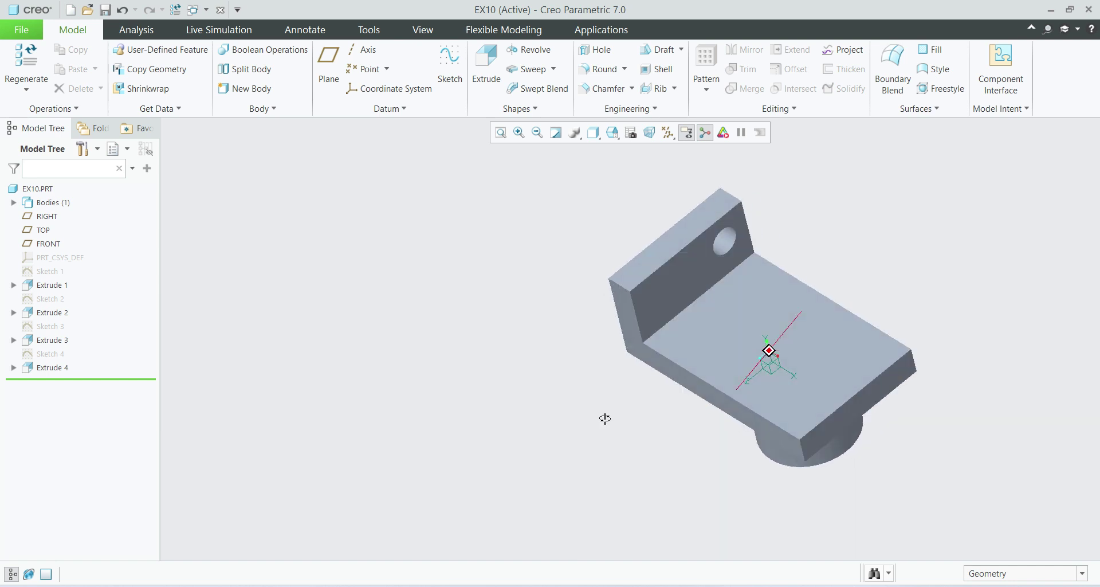
{"action": "left_click", "coordinate": [63, 368]}
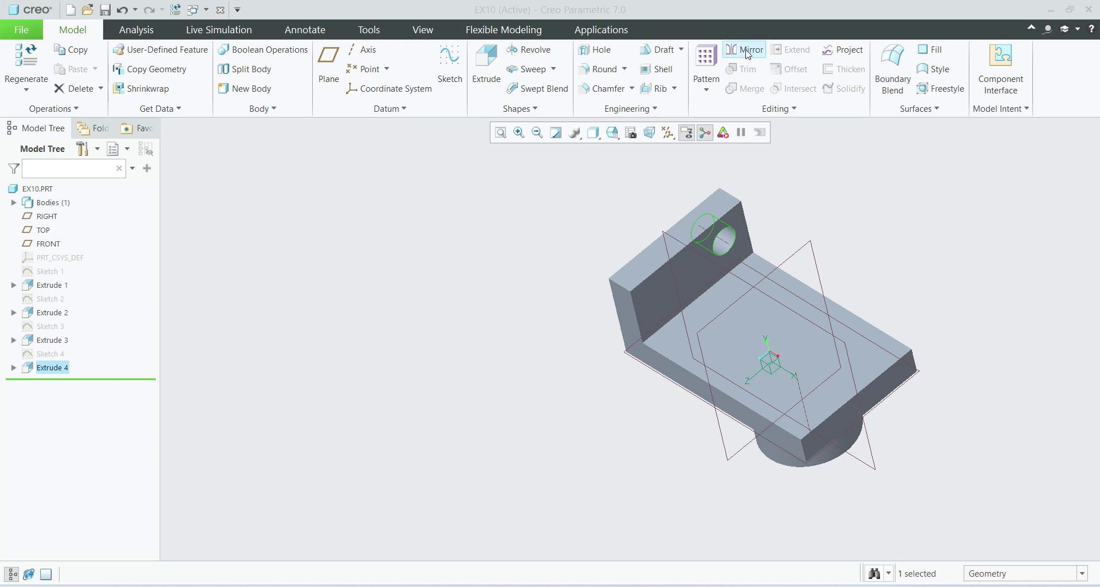
{"action": "left_click", "coordinate": [716, 264]}
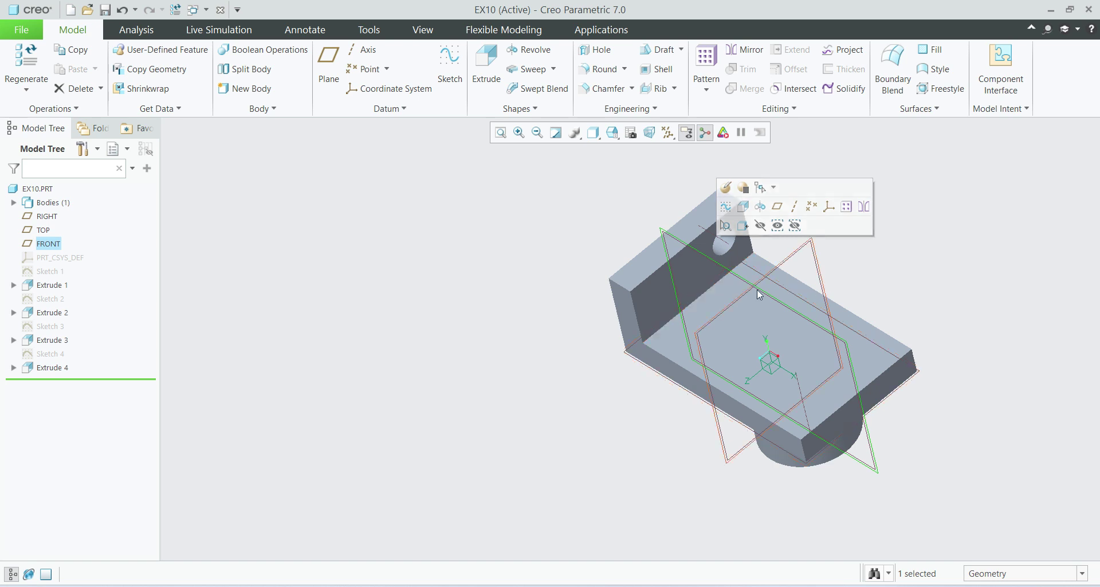
{"action": "left_click", "coordinate": [305, 252]}
Mirror the 15 mm hole cut in the flange about the FRONT datum plane
{"action": "left_click", "coordinate": [63, 368]}
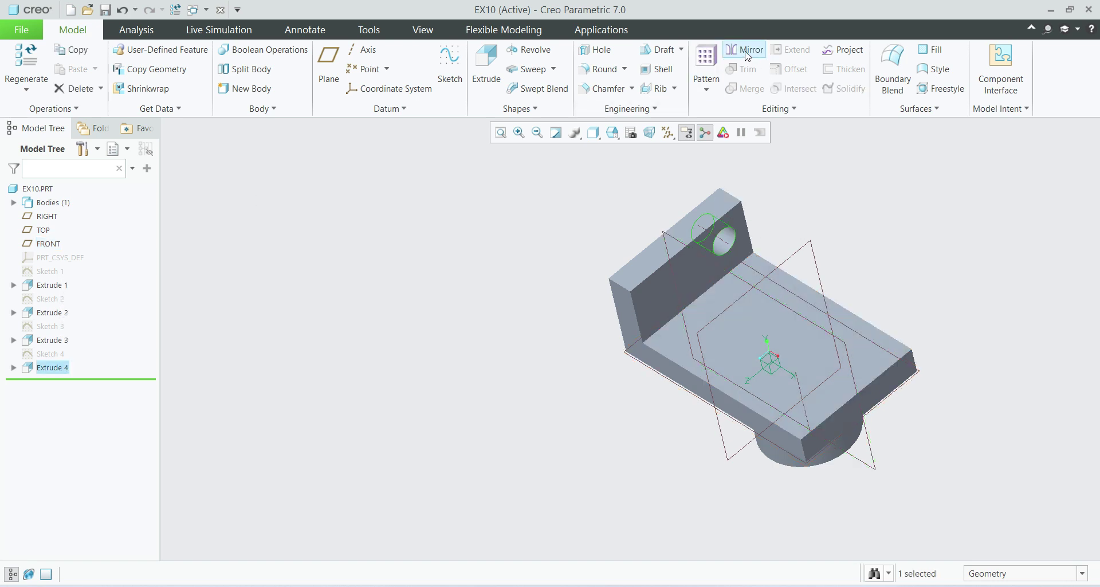
{"action": "left_click", "coordinate": [746, 50]}
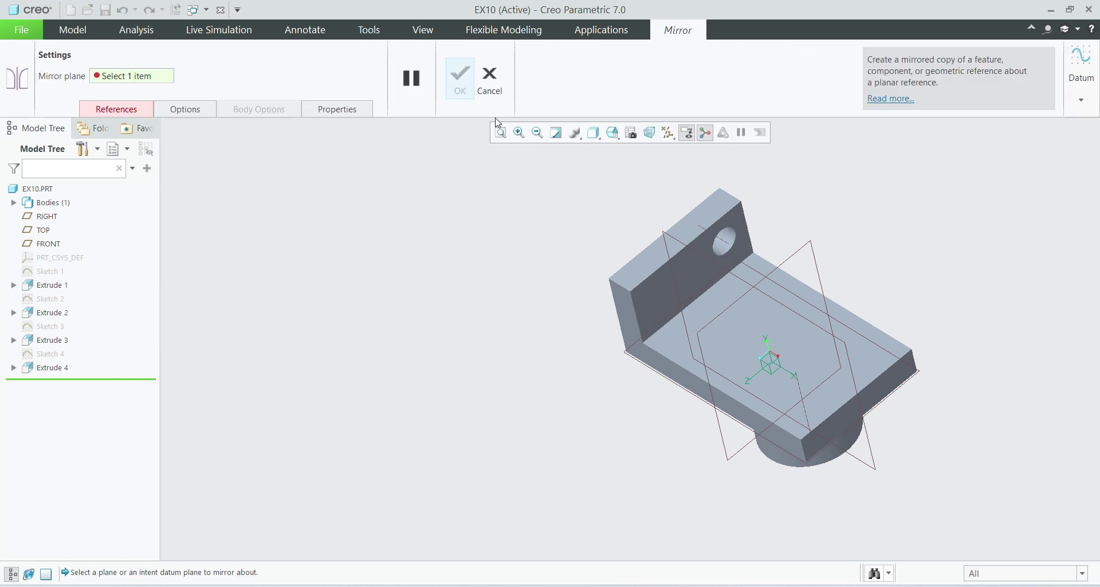
{"action": "left_click", "coordinate": [732, 274]}
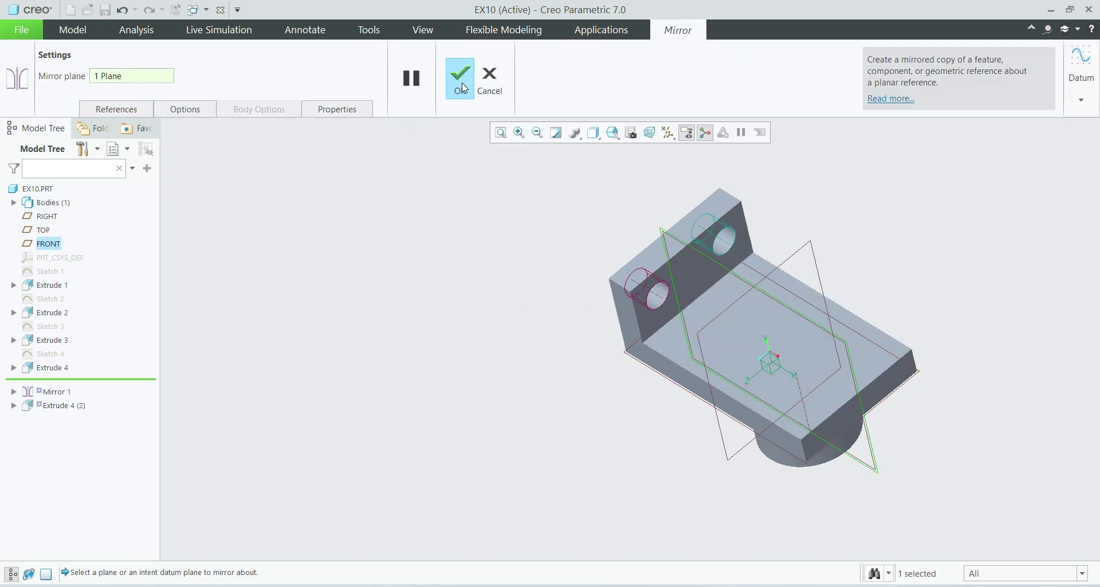
{"action": "left_click", "coordinate": [461, 84]}
{"action": "middle_click_drag", "start_coordinate": [584, 307], "coordinate": [608, 284]}
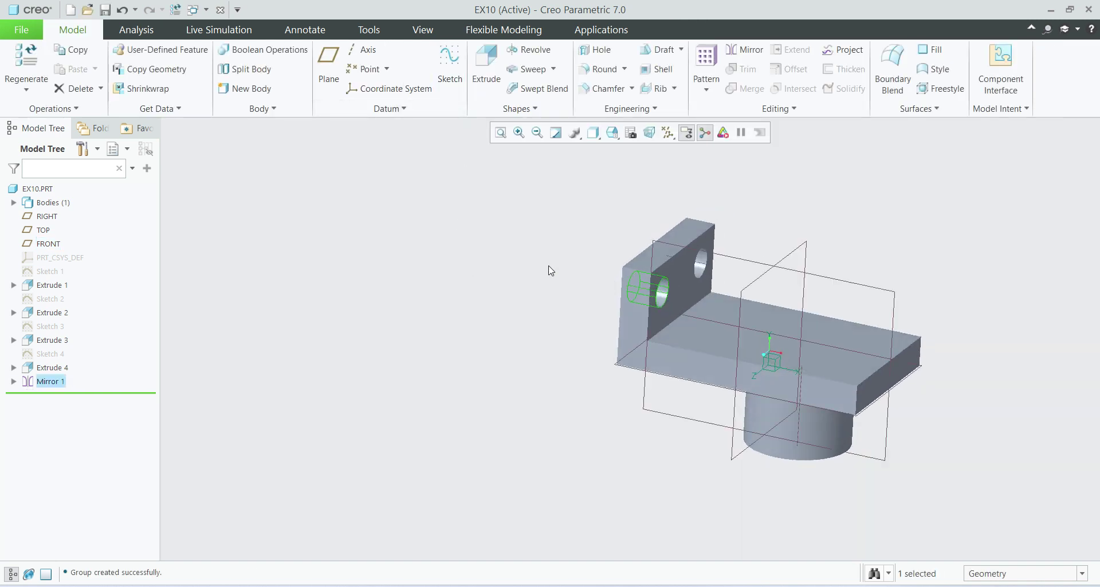
{"action": "left_click", "coordinate": [549, 271]}
{"action": "middle_click_drag", "start_coordinate": [587, 368], "coordinate": [836, 378]}
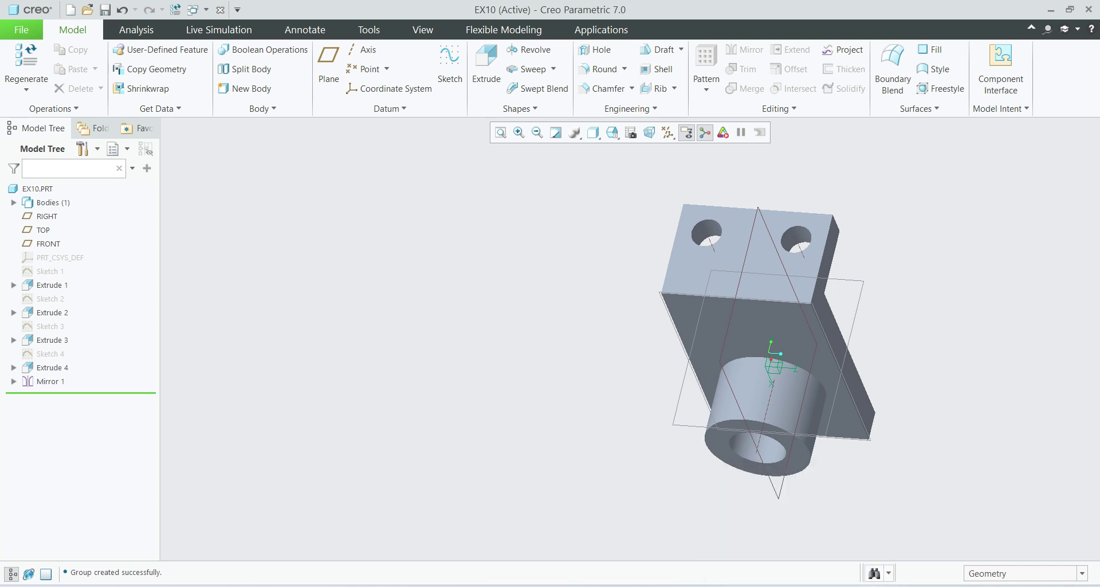
Check the corner radius in the reference drawing and round the flange's two outer corner edges with a 15 mm radius
{"action": "left_click", "coordinate": [709, 586]}
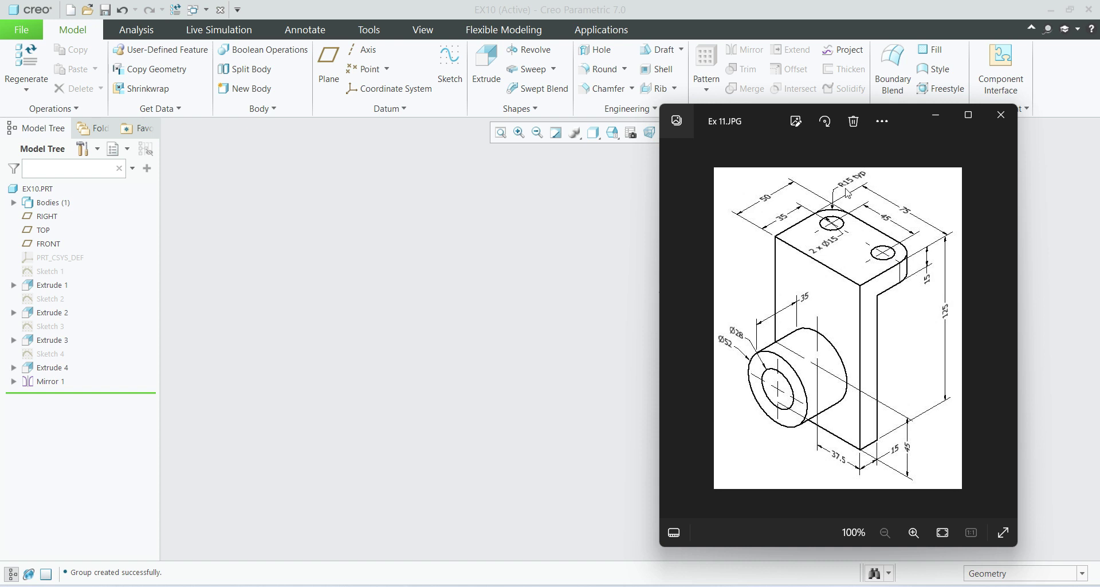
{"action": "left_click", "coordinate": [535, 301]}
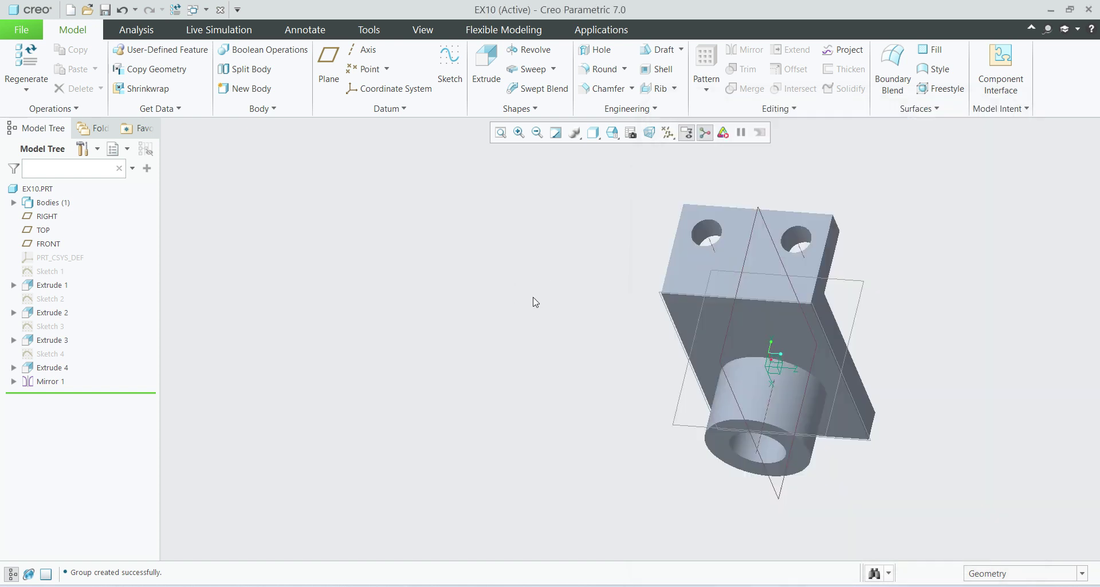
{"action": "left_click", "coordinate": [606, 75]}
{"action": "middle_click_drag", "start_coordinate": [816, 256], "coordinate": [736, 256]}
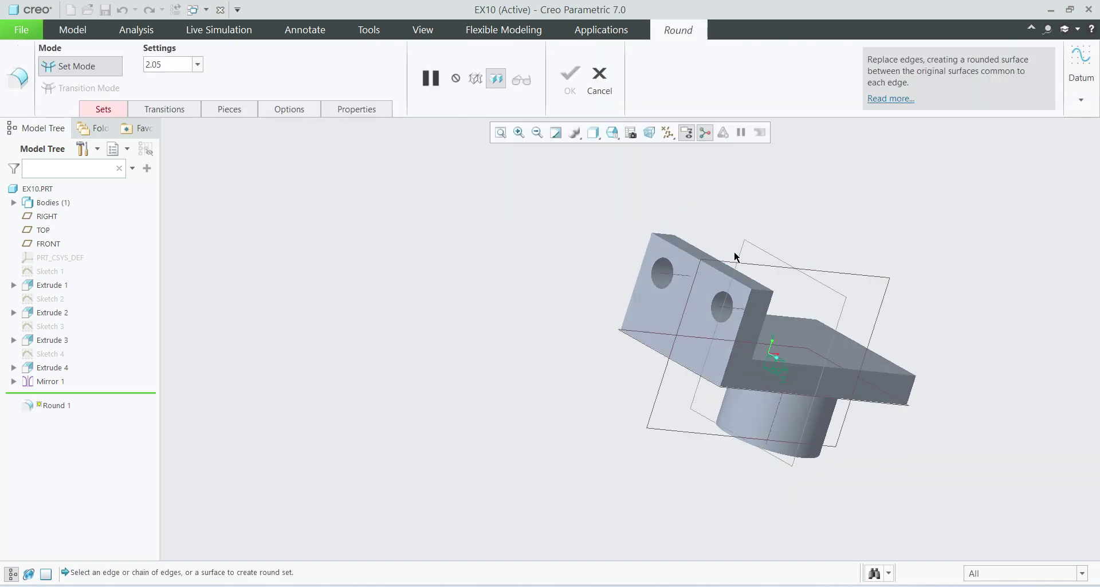
{"action": "double_click", "coordinate": [176, 59]}
{"action": "type", "text": "15"}
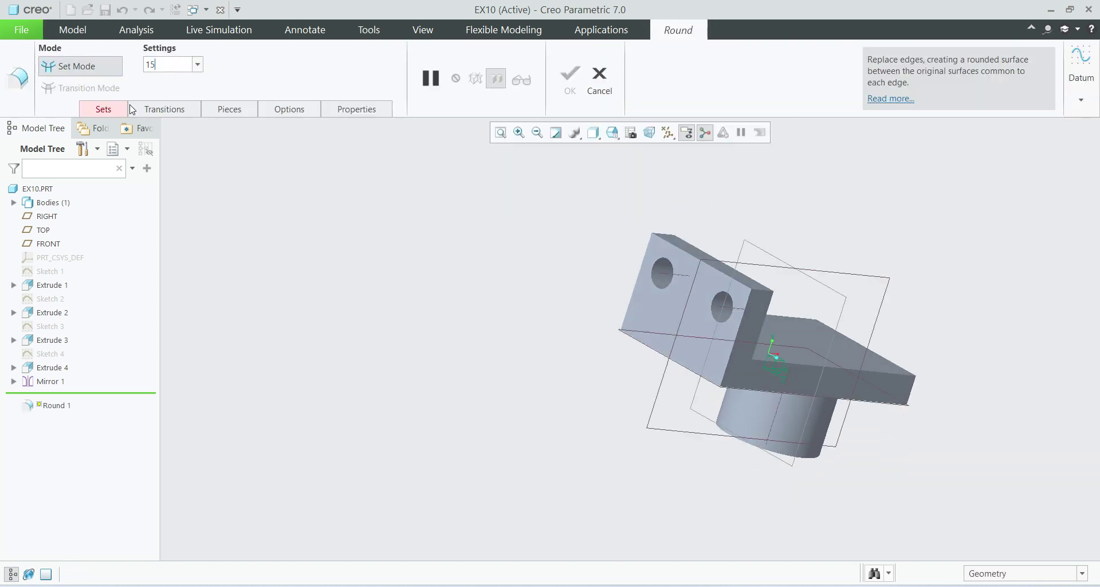
{"action": "left_click", "coordinate": [510, 268]}
{"action": "scroll", "coordinate": [773, 279], "scroll_direction": "down", "scroll_amount": 1}
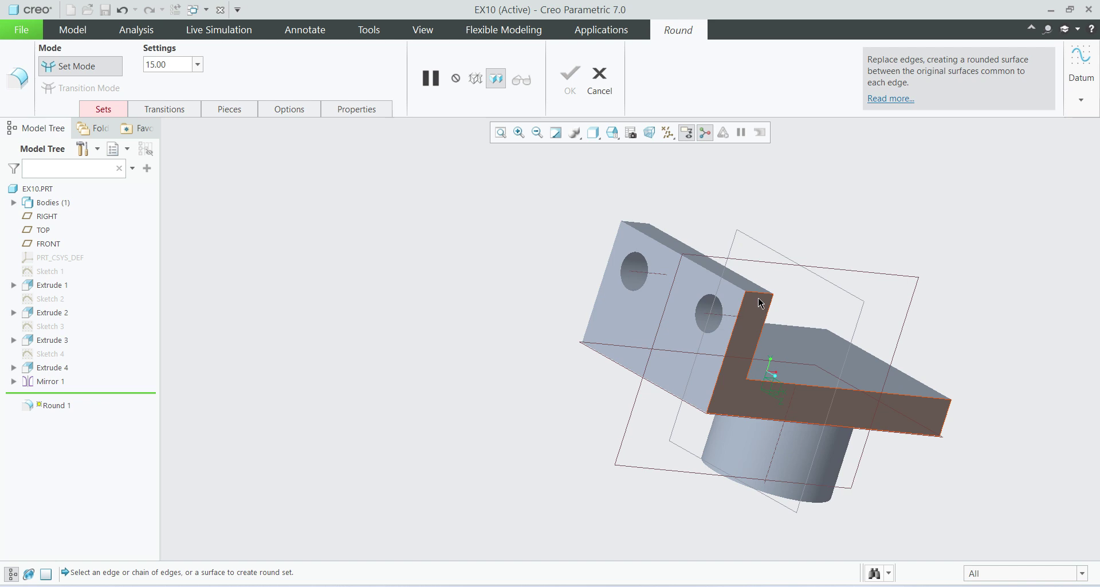
{"action": "left_click", "coordinate": [759, 291]}
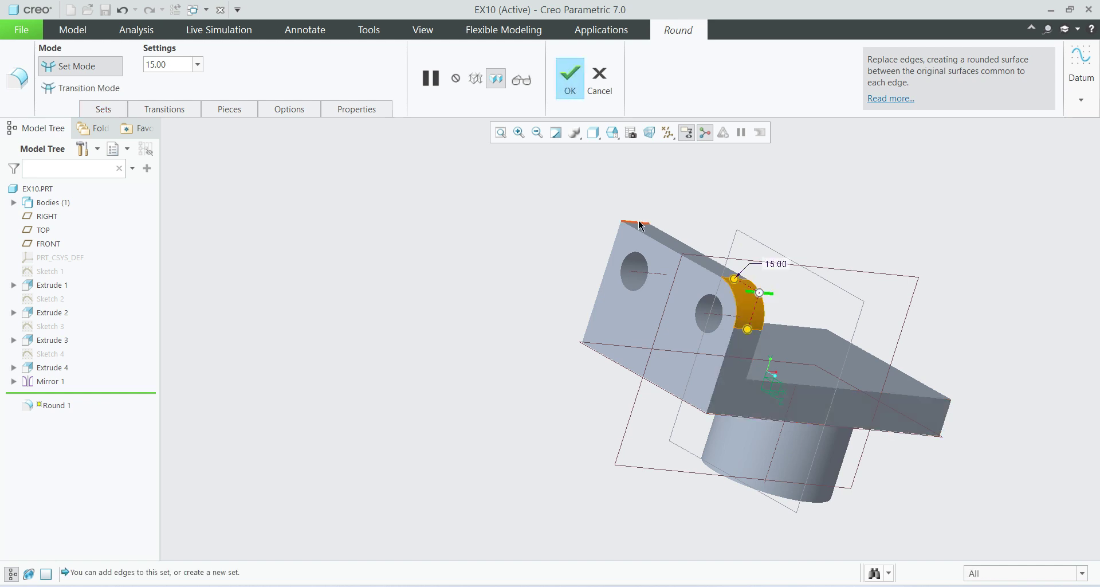
{"action": "left_click", "coordinate": [640, 225]}
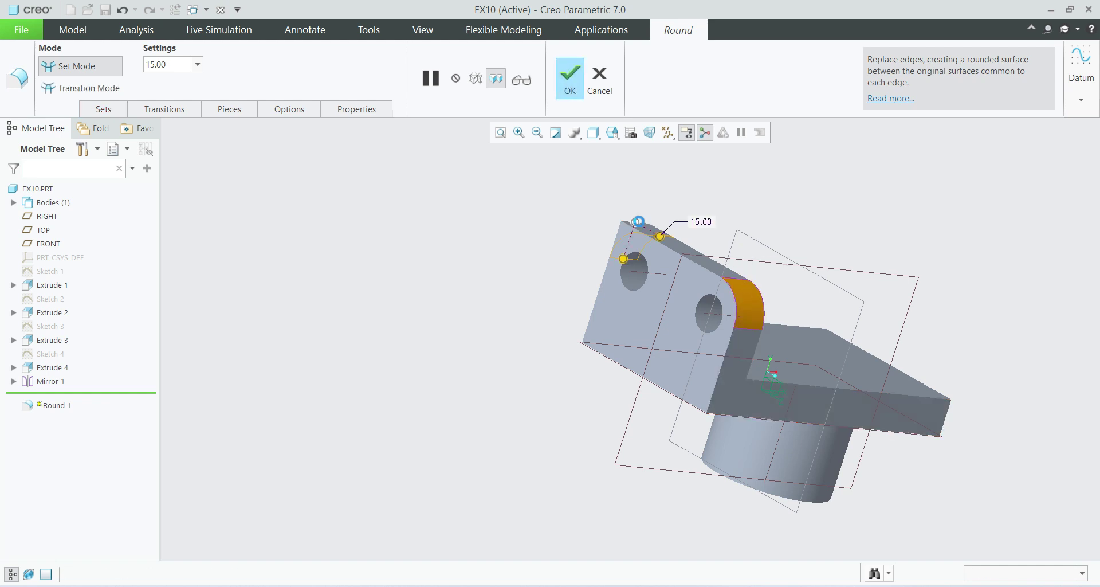
{"action": "left_click", "coordinate": [570, 78]}
Hide the RIGHT, TOP and FRONT datum planes and compare the model in its default orientation with the reference drawing
{"action": "middle_click_drag", "start_coordinate": [677, 335], "coordinate": [470, 189]}
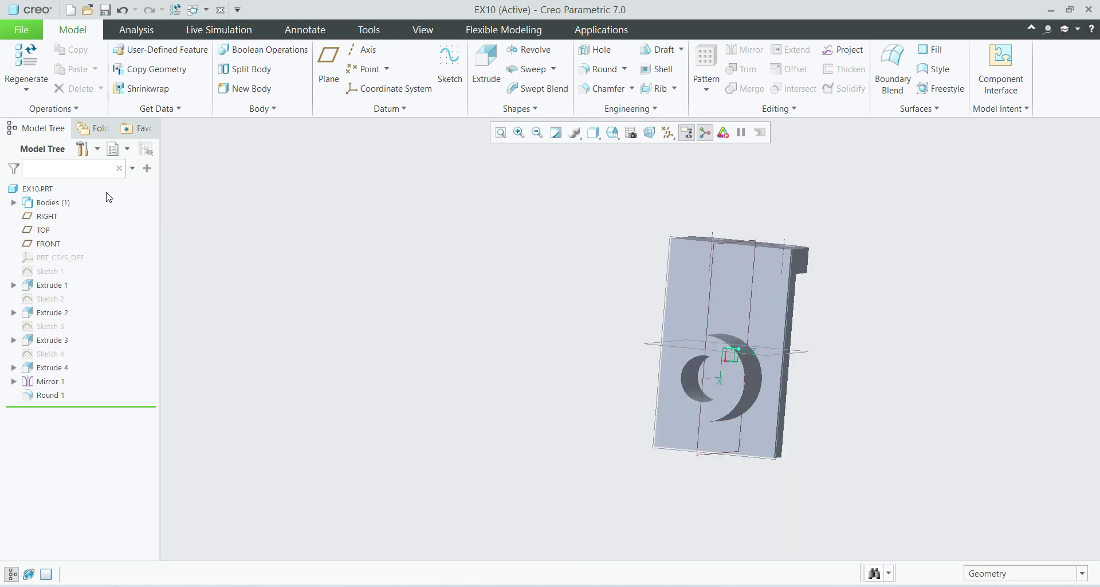
{"action": "left_click", "coordinate": [46, 217]}
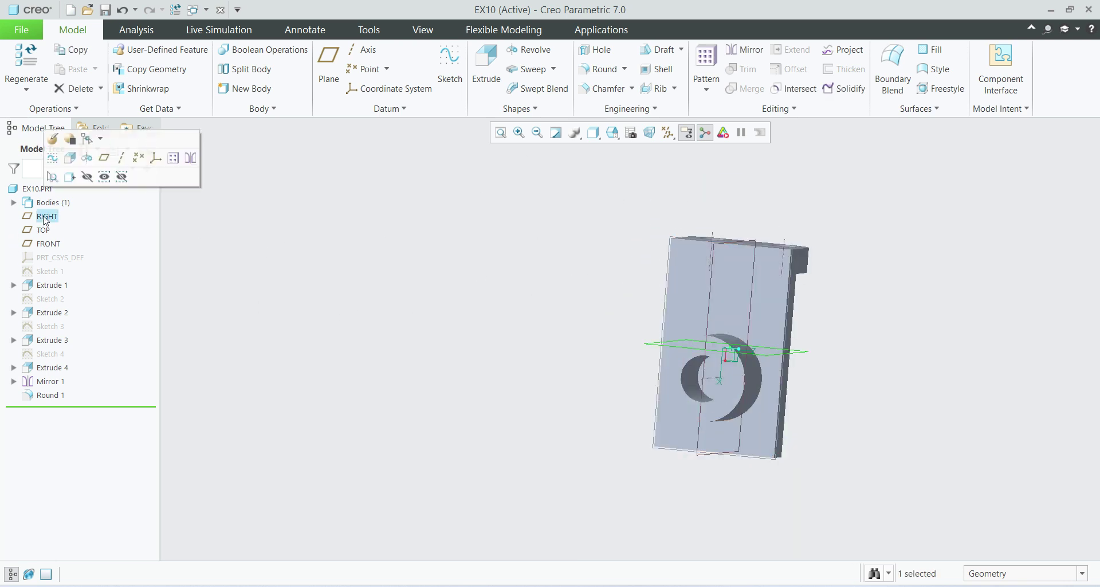
{"action": "left_click", "coordinate": [51, 244], "text": "shift"}
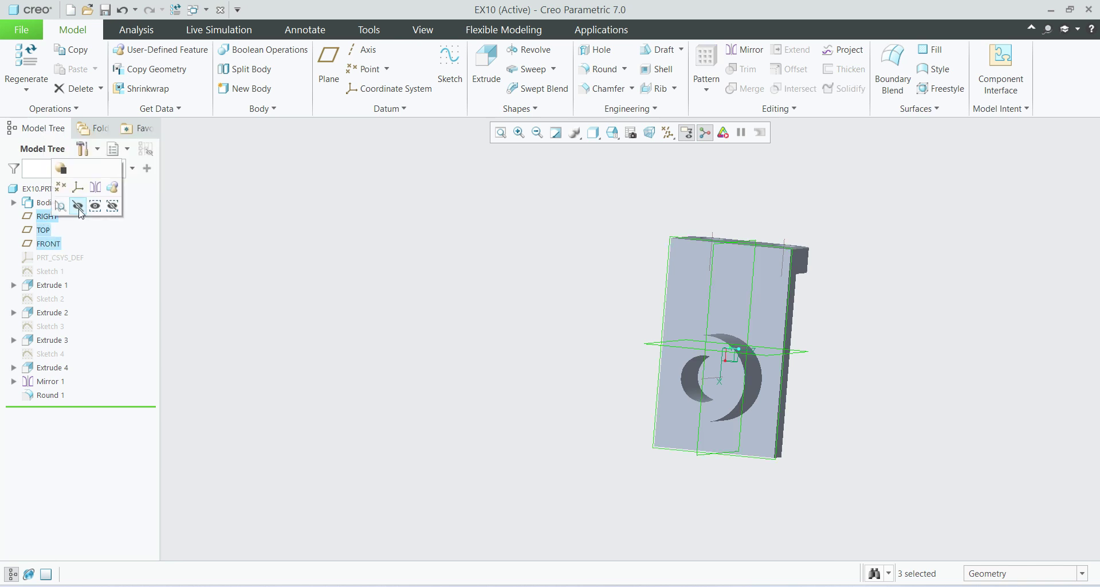
{"action": "left_click", "coordinate": [82, 209]}
{"action": "key", "text": "ctrl+d"}
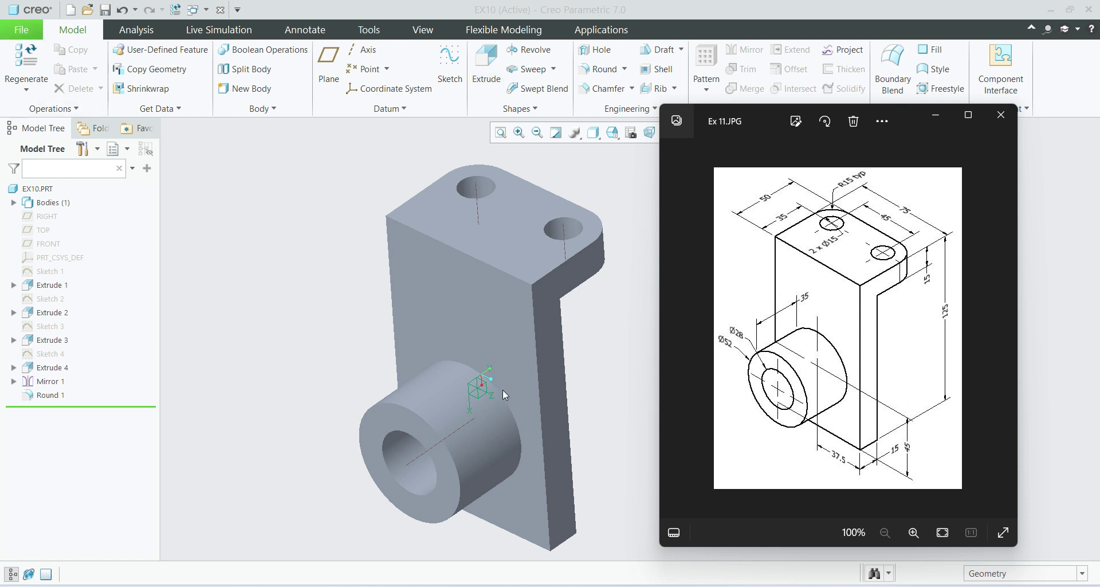
{"action": "left_click", "coordinate": [319, 358]}
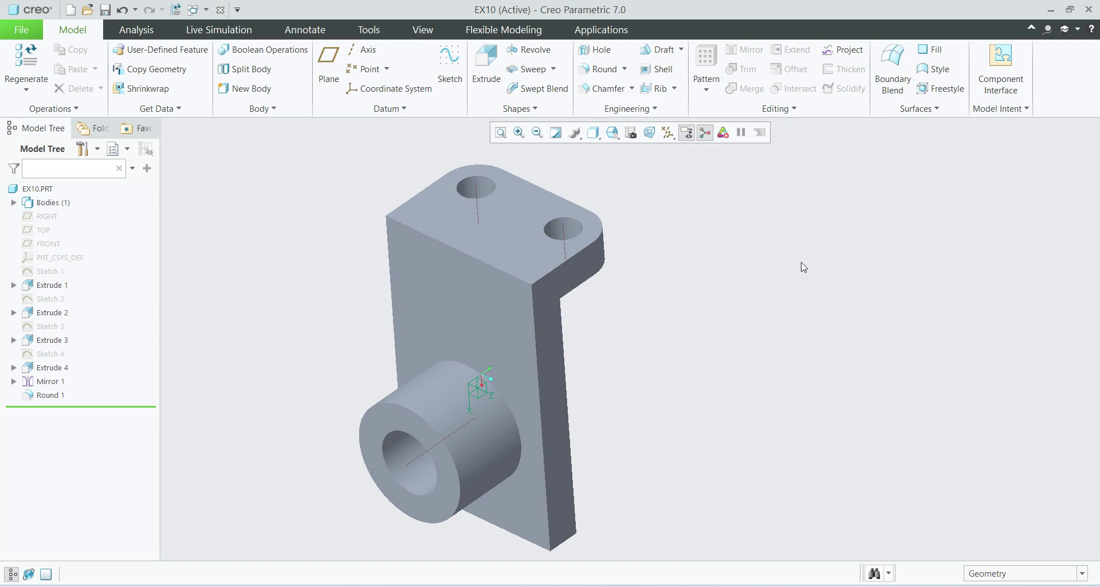
Save EX10.PRT in the Ex 10 folder under SK Cad Solution > CREO on the New Volume (D:) drive
{"action": "key", "text": "ctrl+s"}
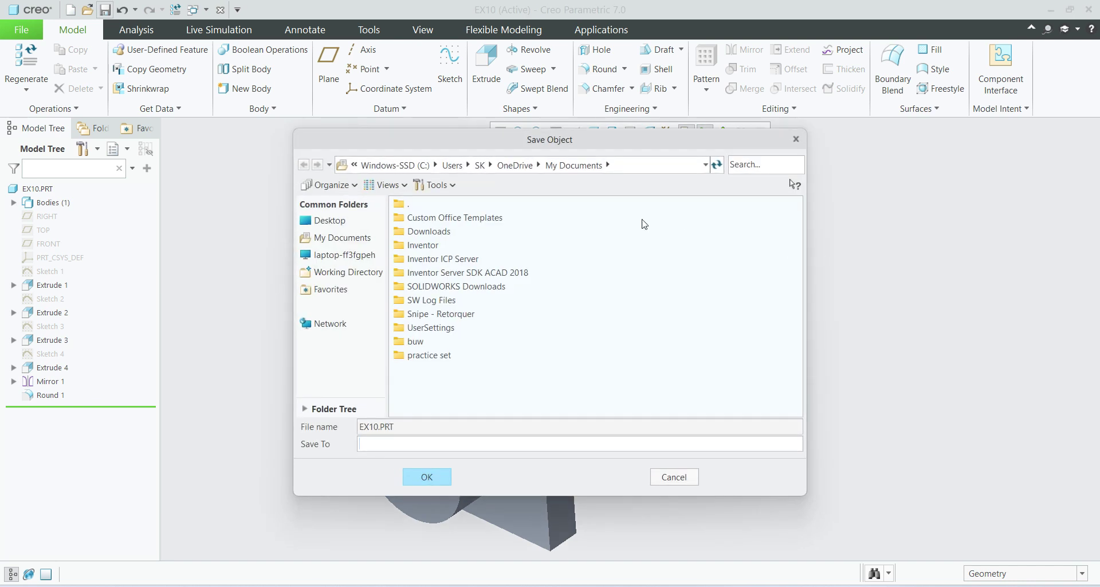
{"action": "left_click", "coordinate": [398, 165]}
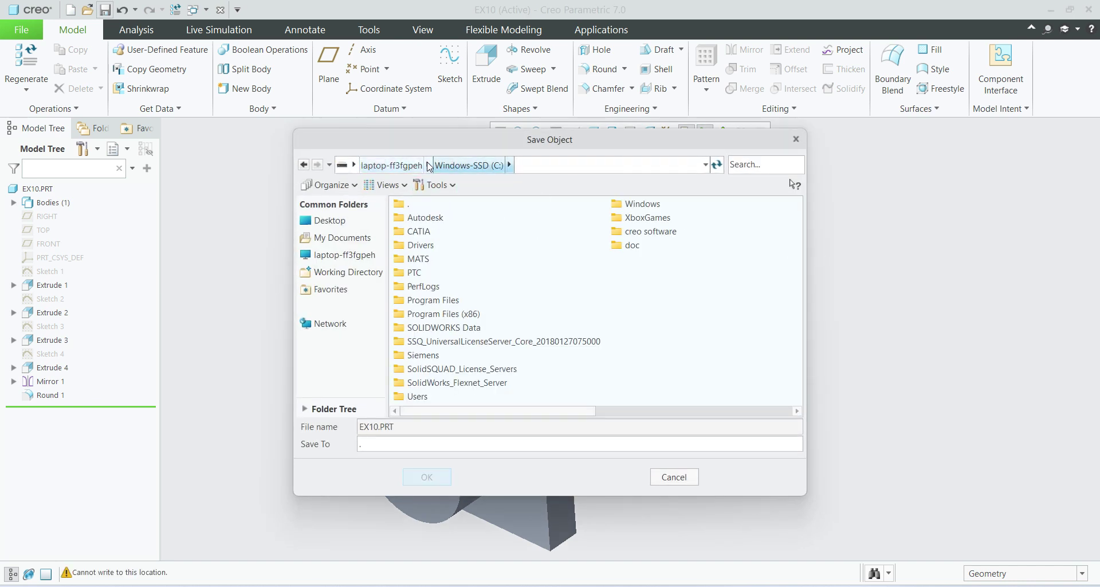
{"action": "left_click", "coordinate": [508, 165]}
{"action": "left_click", "coordinate": [403, 166]}
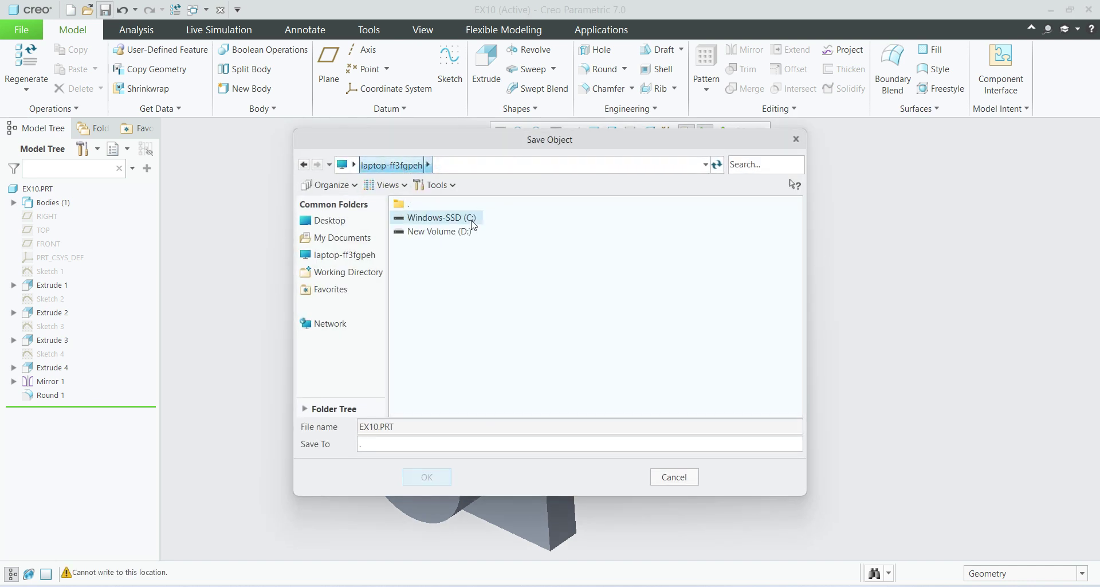
{"action": "double_click", "coordinate": [458, 217]}
{"action": "left_click", "coordinate": [394, 166]}
{"action": "double_click", "coordinate": [444, 231]}
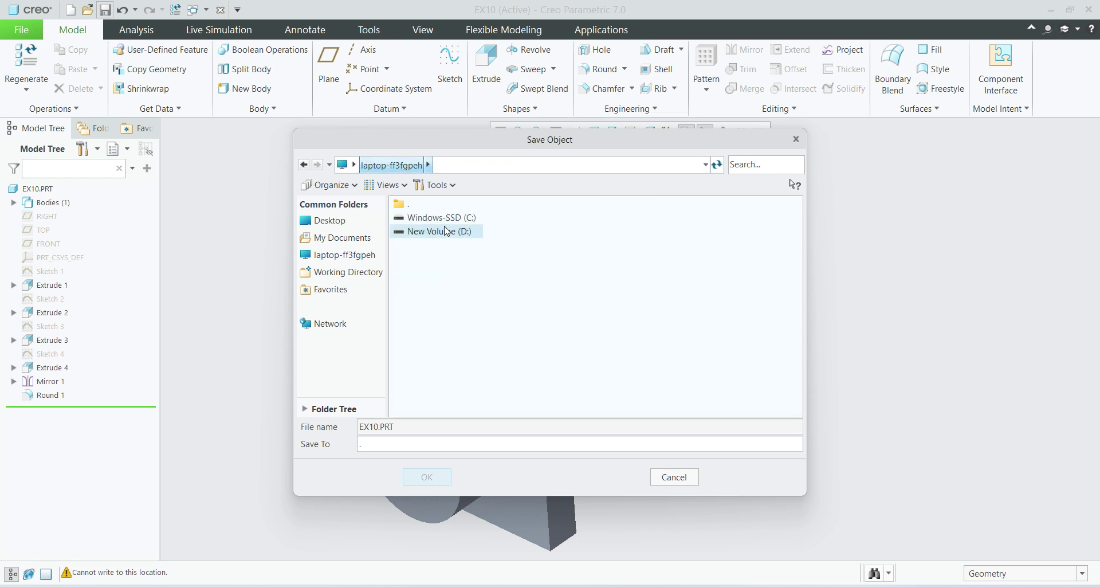
{"action": "double_click", "coordinate": [451, 273]}
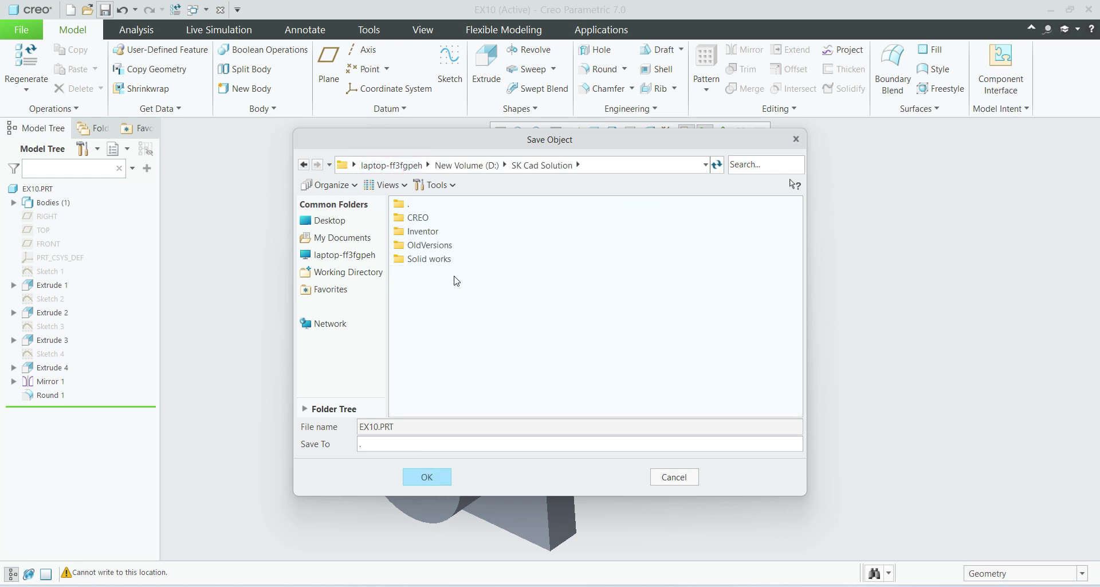
{"action": "double_click", "coordinate": [447, 221]}
{"action": "left_click", "coordinate": [445, 340]}
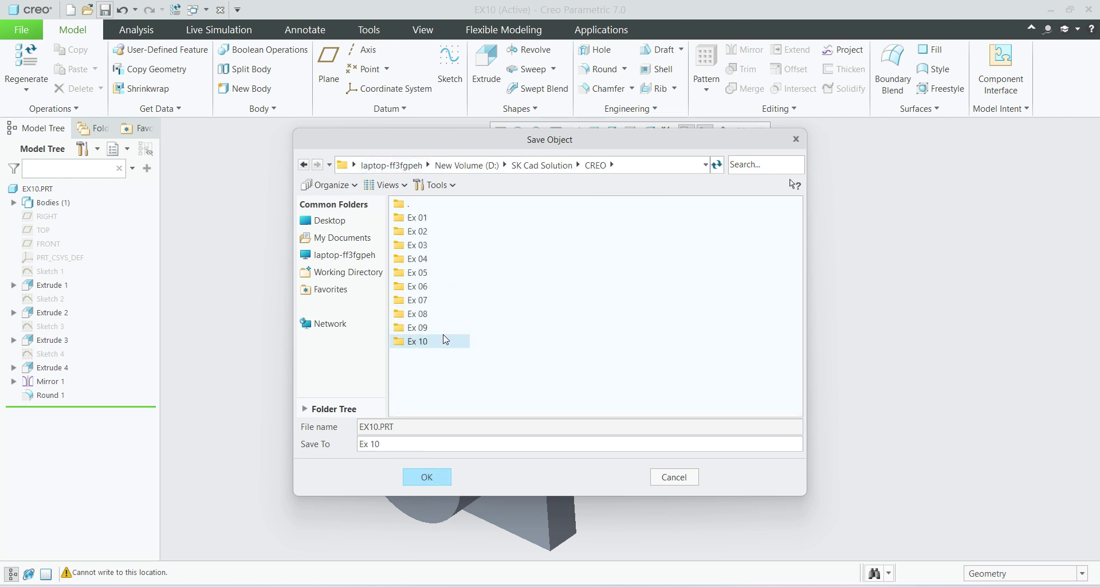
{"action": "double_click", "coordinate": [447, 343]}
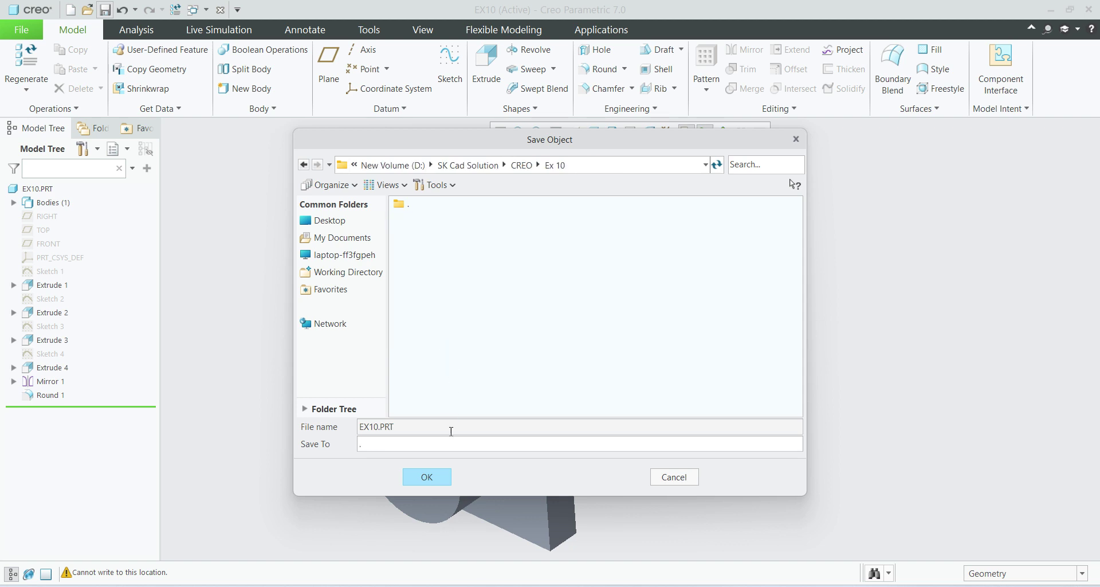
{"action": "left_click", "coordinate": [441, 478]}
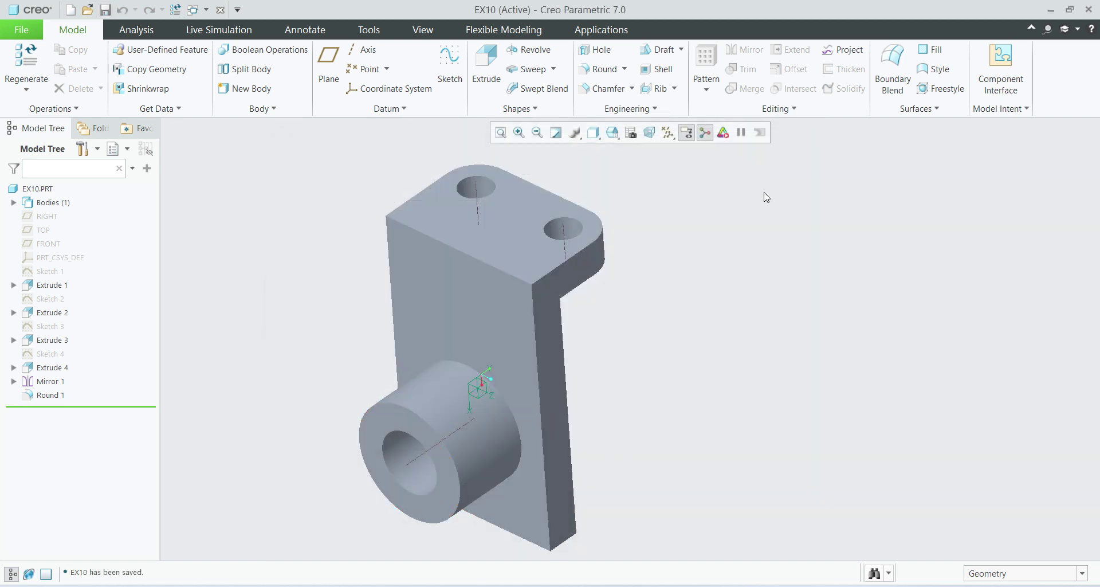